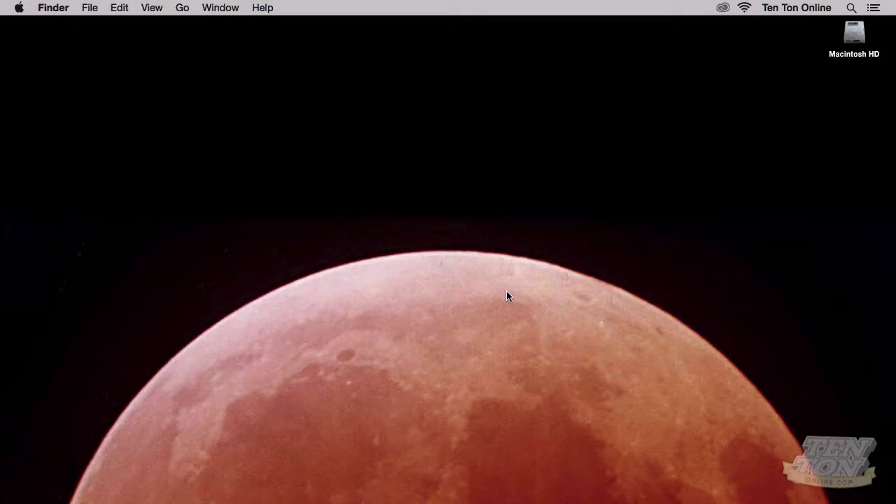
# Step: Load siteground.com in Firefox
pyautogui.press('super+Tab')
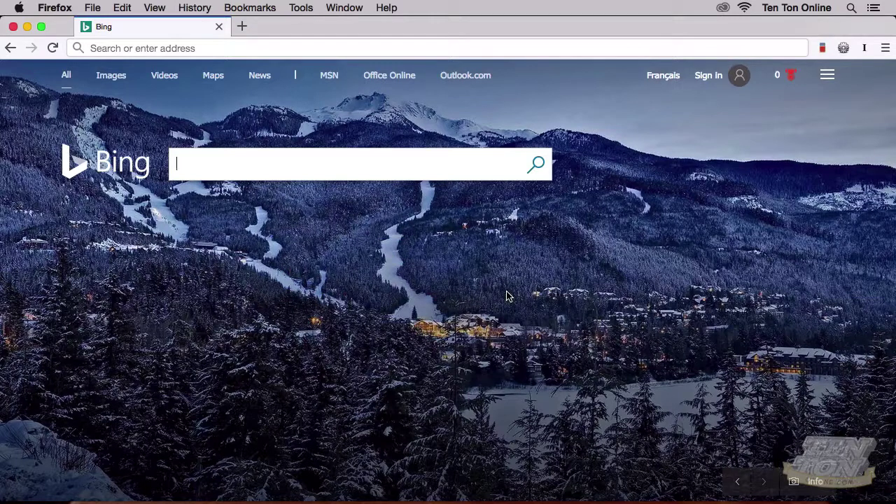
pyautogui.press('super+l')
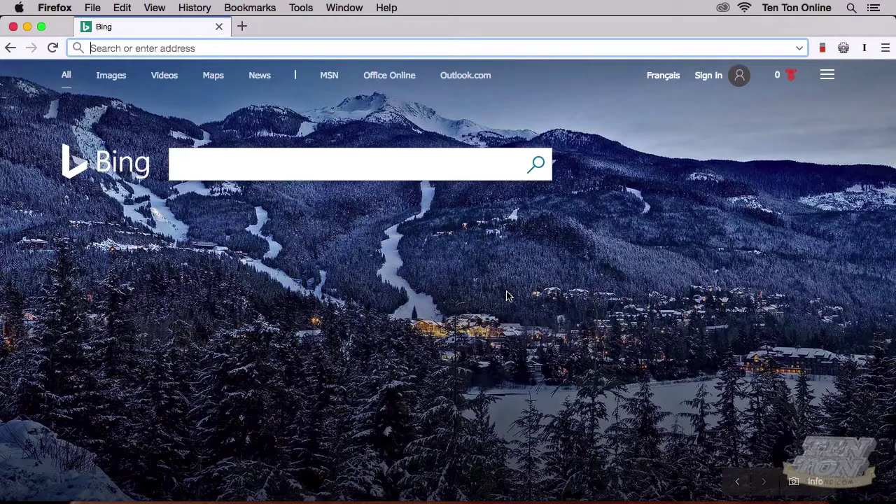
pyautogui.write('siteground.com')
pyautogui.press('Return')
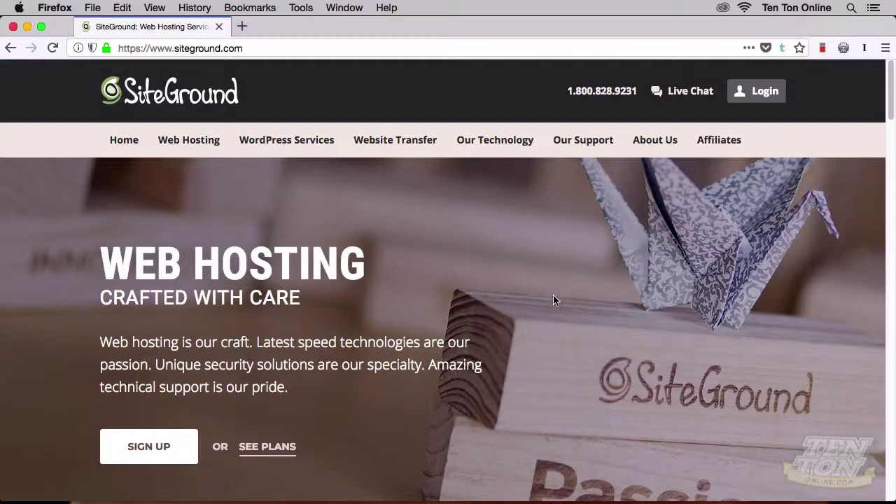
# Step: Sign in to the SiteGround user area with the account password and open Manage Account for tentontesting.com
pyautogui.click(754, 95)
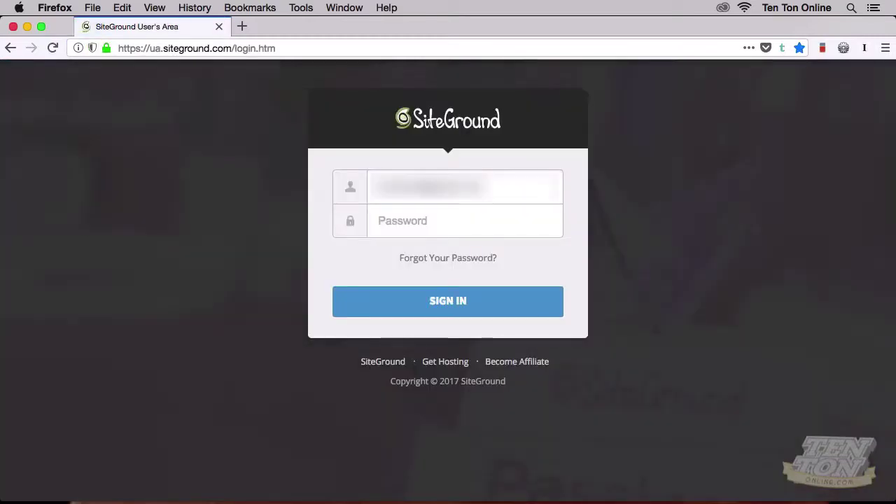
pyautogui.write('********')
pyautogui.click(548, 303)
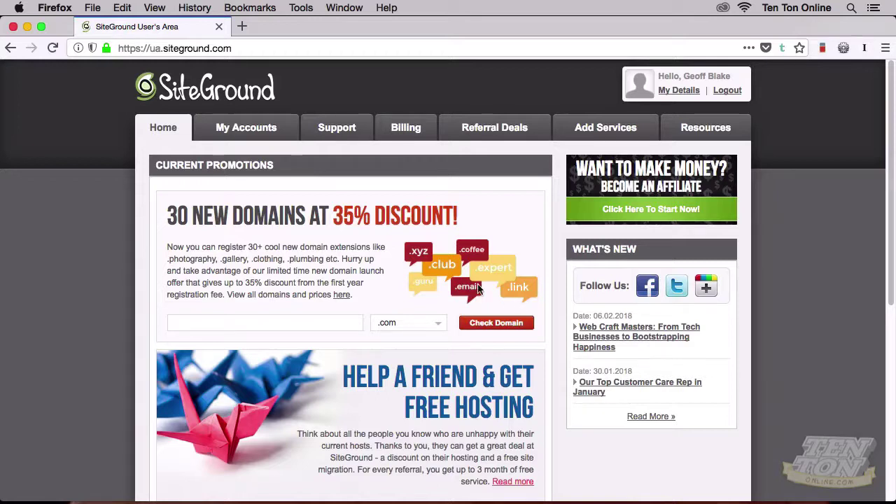
pyautogui.click(262, 134)
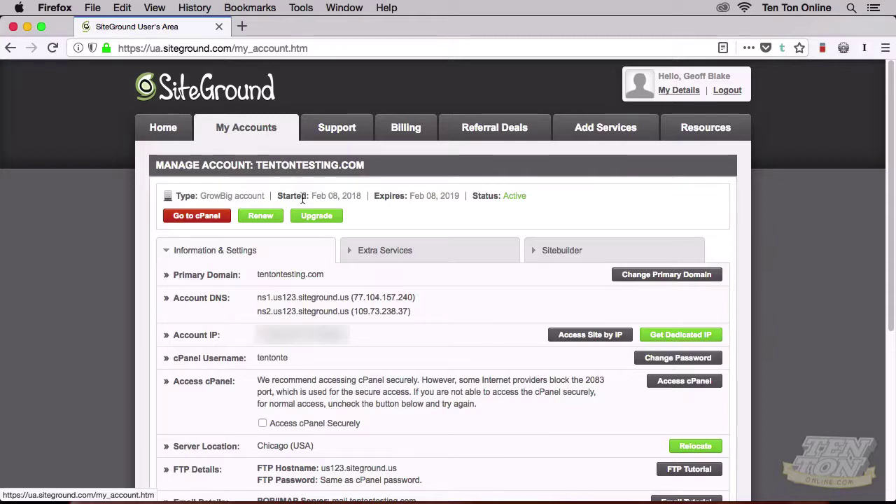
# Step: Highlight the cPanel username value on the tentontesting.com account page, ready to copy
pyautogui.doubleClick(232, 357)
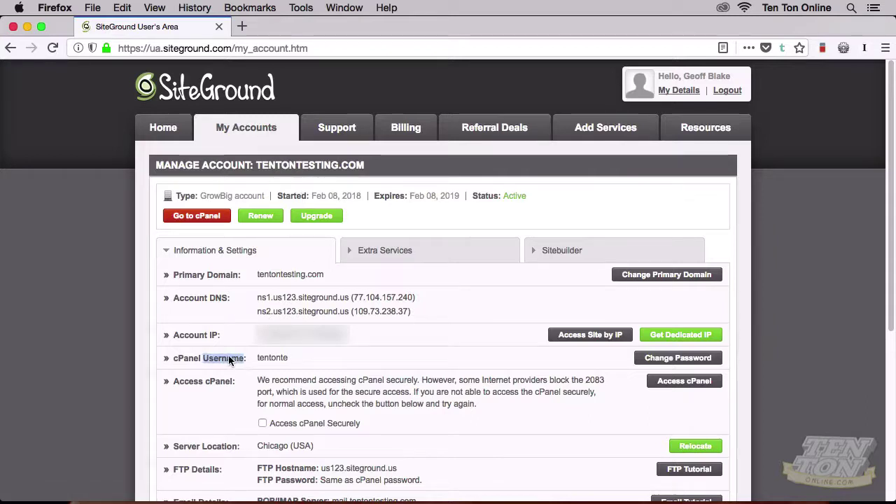
pyautogui.moveTo(228, 357); pyautogui.dragTo(190, 357)
pyautogui.moveTo(256, 358); pyautogui.dragTo(289, 362)
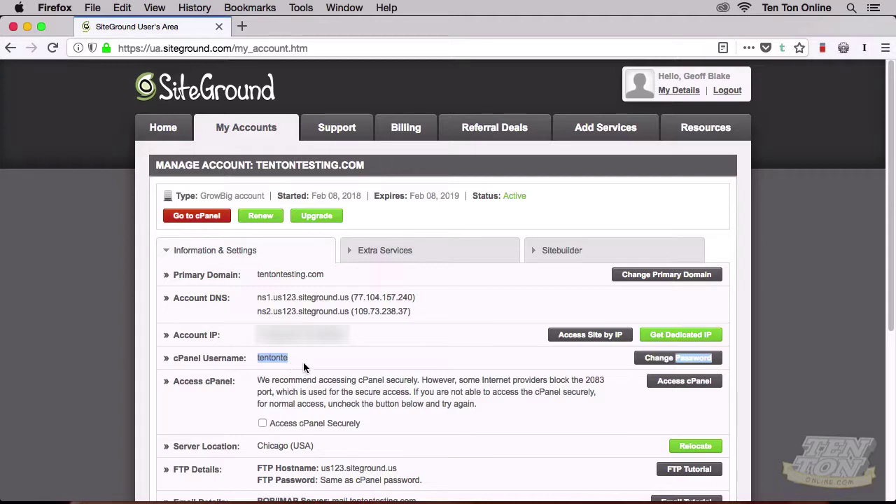
pyautogui.click(312, 362)
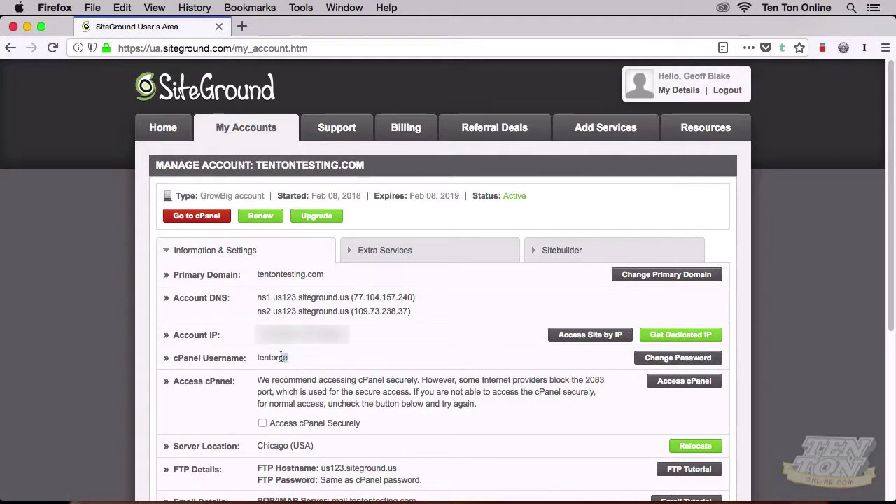
pyautogui.moveTo(288, 358); pyautogui.dragTo(257, 359)
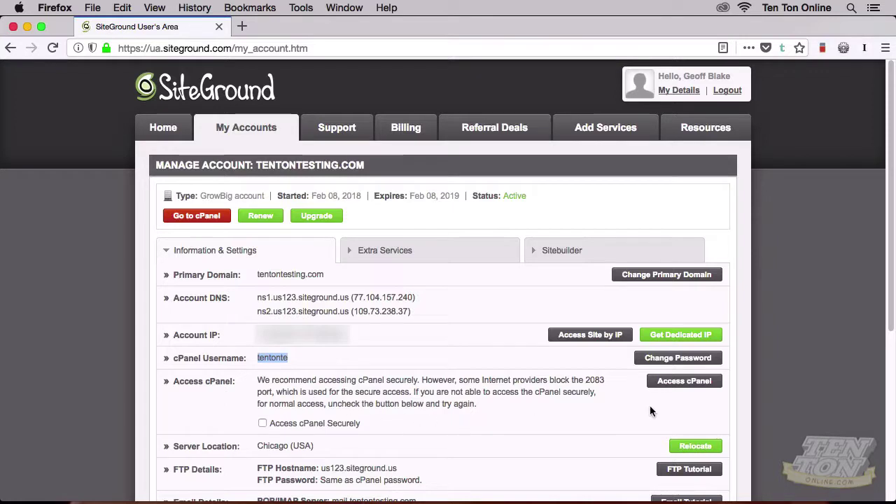
# Step: Launch cPanel for tentontesting.com, continuing past both security warnings
pyautogui.click(681, 386)
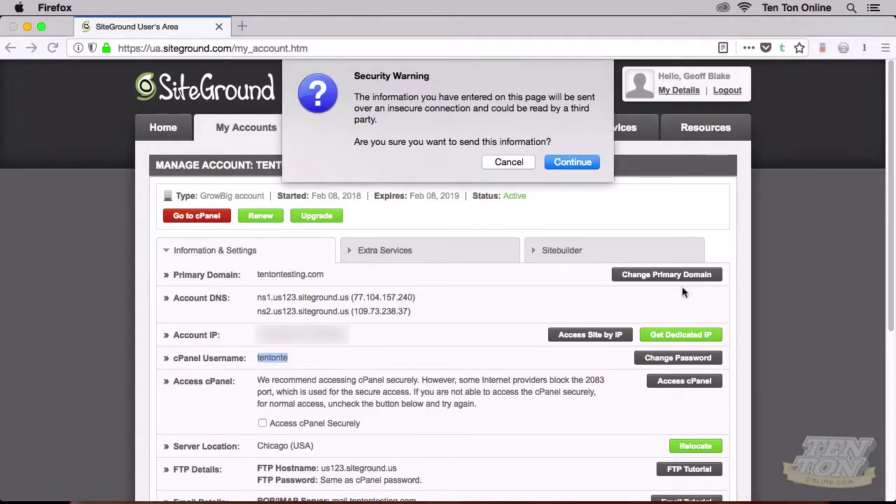
pyautogui.click(571, 163)
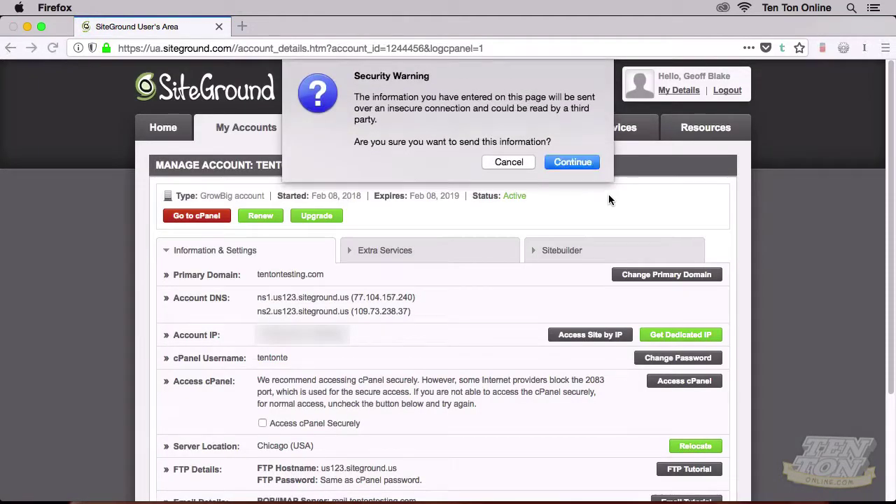
pyautogui.click(591, 163)
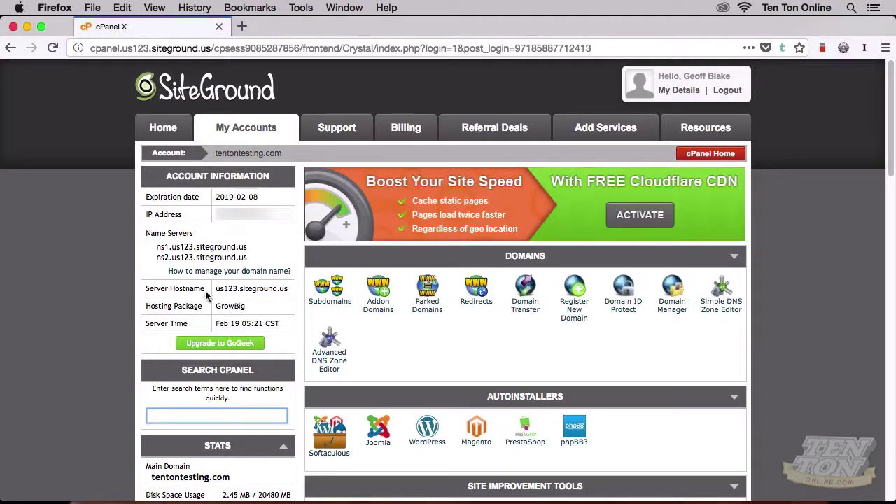
# Step: Select the server hostname us123.siteground.us in cPanel and switch to Cyberduck
pyautogui.moveTo(215, 289); pyautogui.dragTo(288, 293)
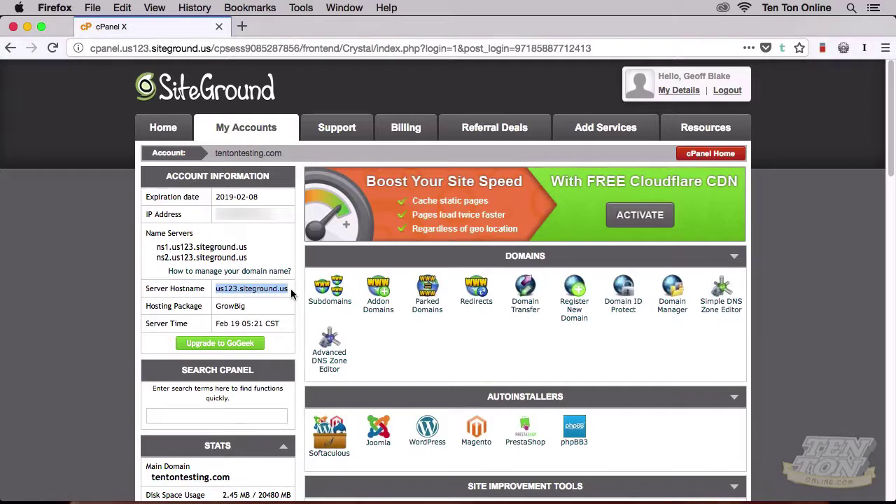
pyautogui.press('super+Tab')
pyautogui.press('super+Tab')
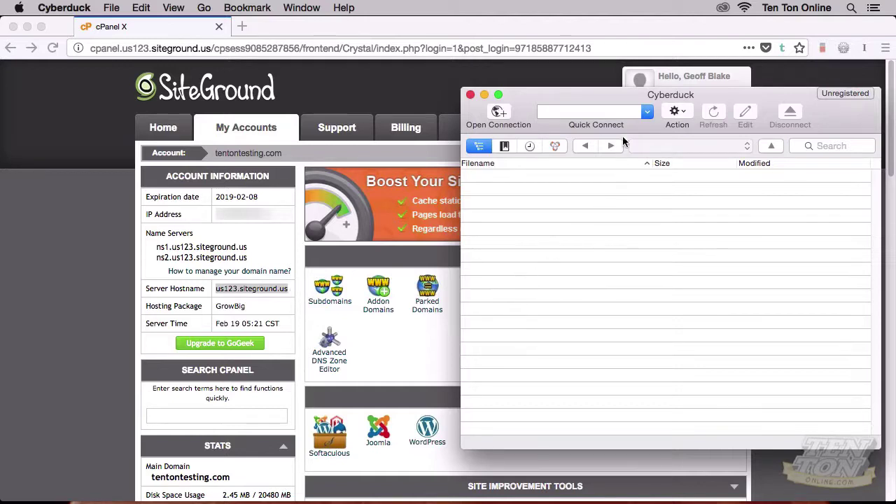
# Step: Start a new FTP connection on port 21 and enter the cPanel username
pyautogui.moveTo(623, 99); pyautogui.dragTo(609, 103)
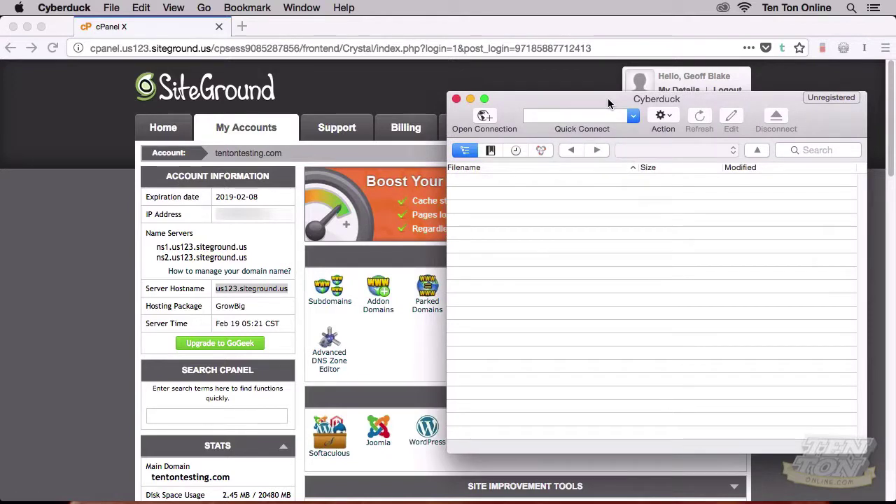
pyautogui.click(488, 123)
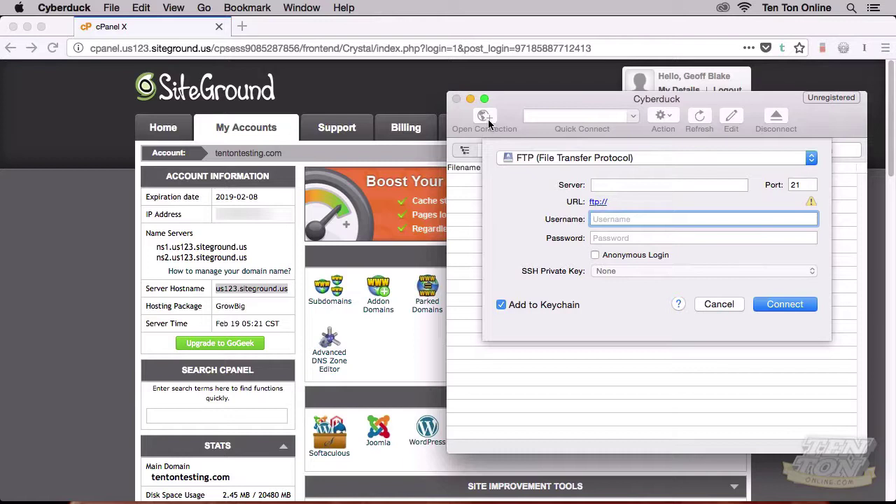
pyautogui.click(533, 159)
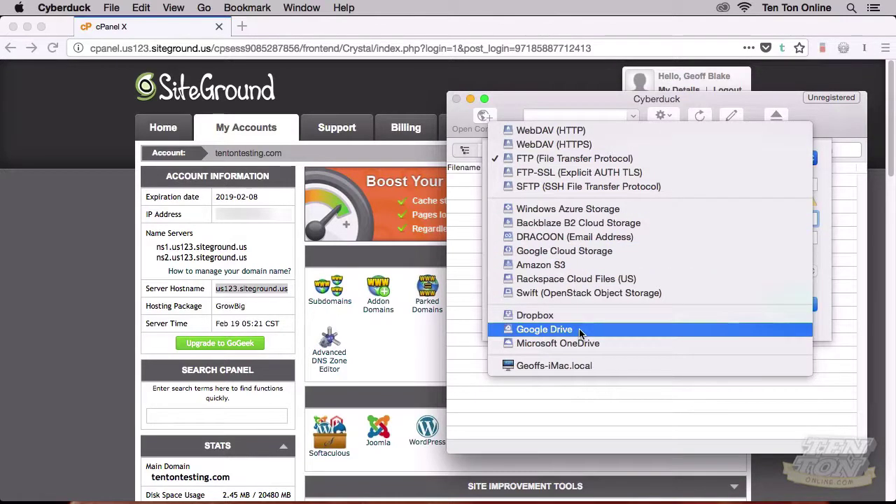
pyautogui.click(566, 161)
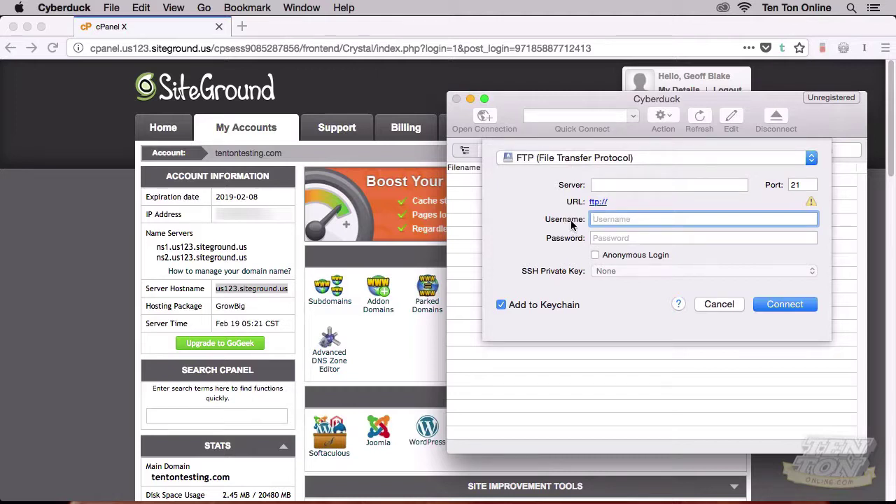
pyautogui.write('tentonte')
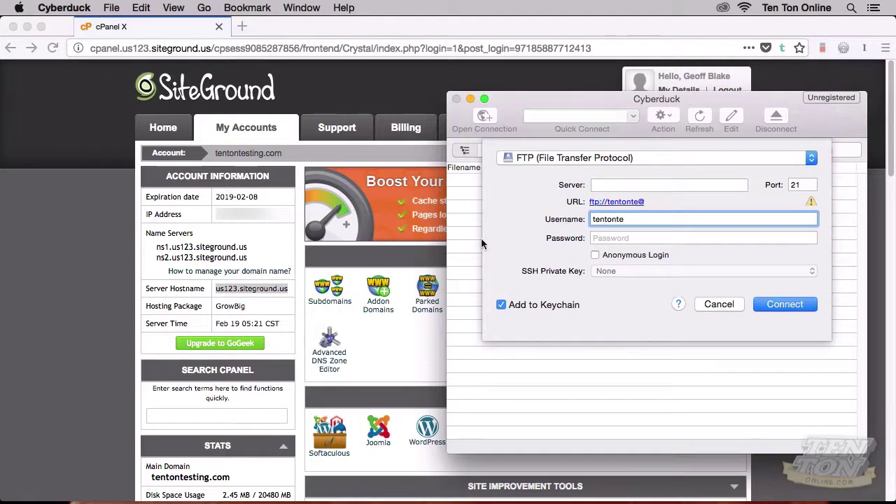
# Step: Fill in server us123.siteground.us and the account password, then connect
pyautogui.click(289, 294)
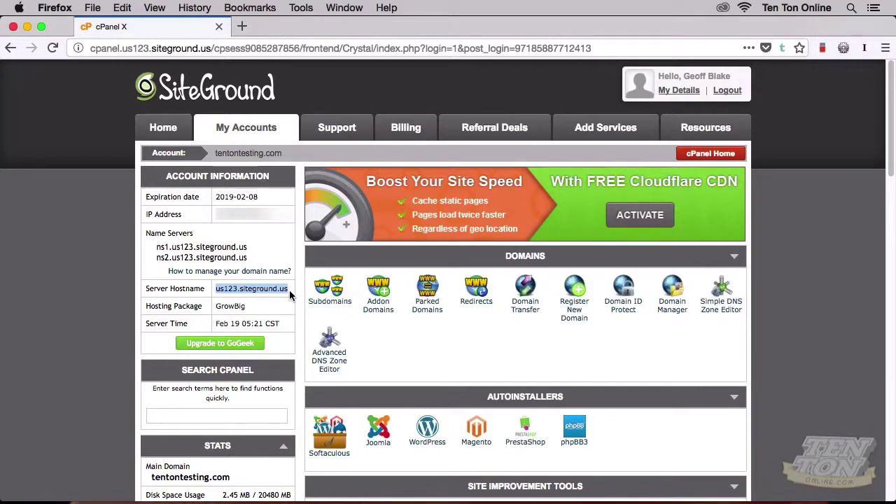
pyautogui.press('super+Tab')
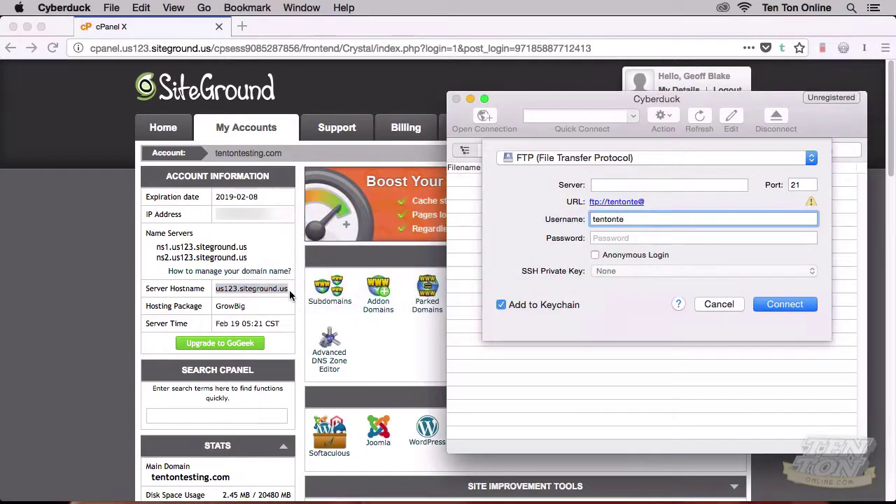
pyautogui.click(595, 187)
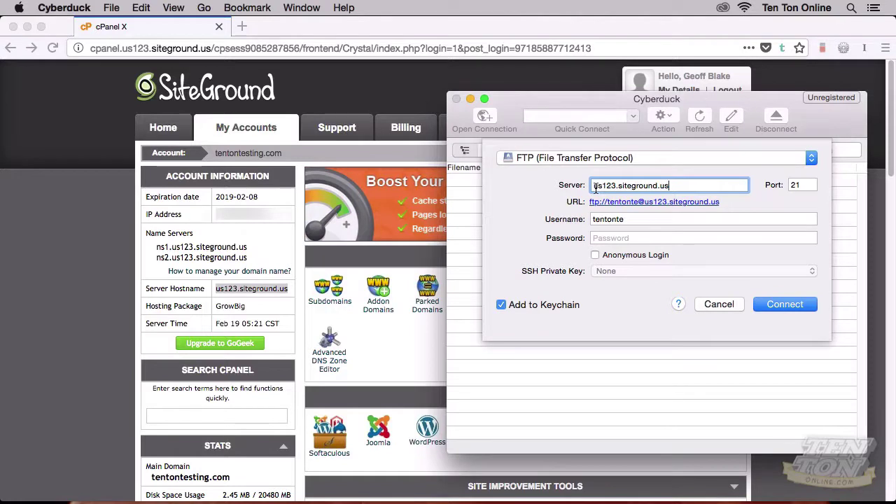
pyautogui.click(604, 238)
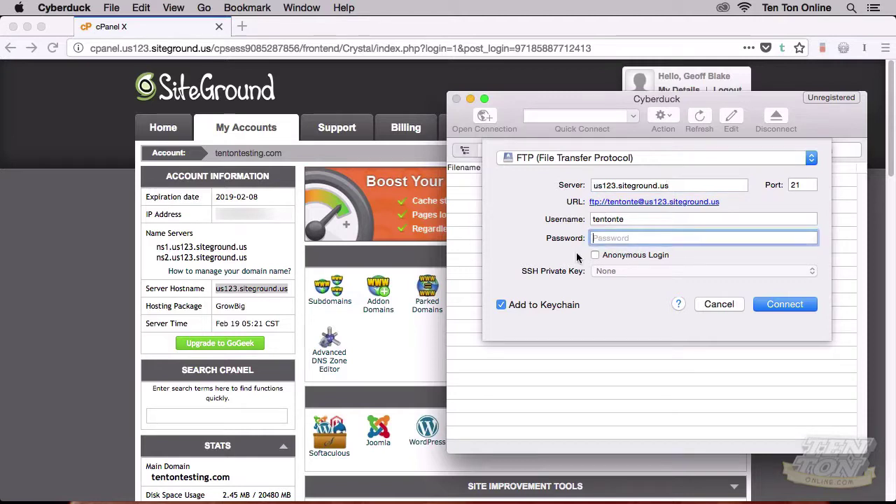
pyautogui.write('••••••••')
pyautogui.click(775, 306)
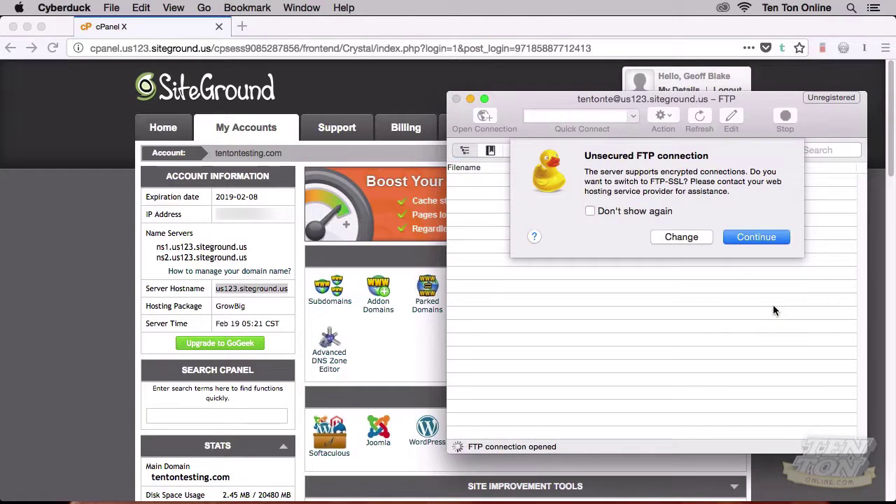
# Step: Accept the unsecured FTP connection and select the public_html folder
pyautogui.click(783, 240)
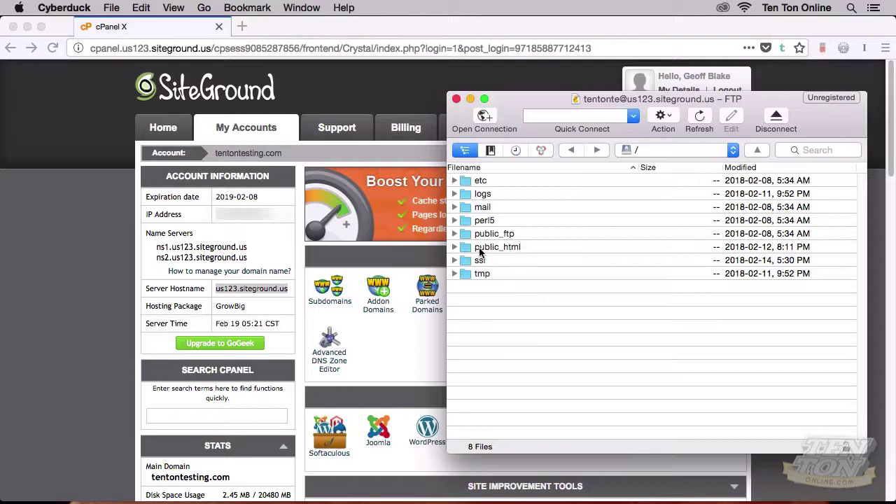
pyautogui.click(467, 247)
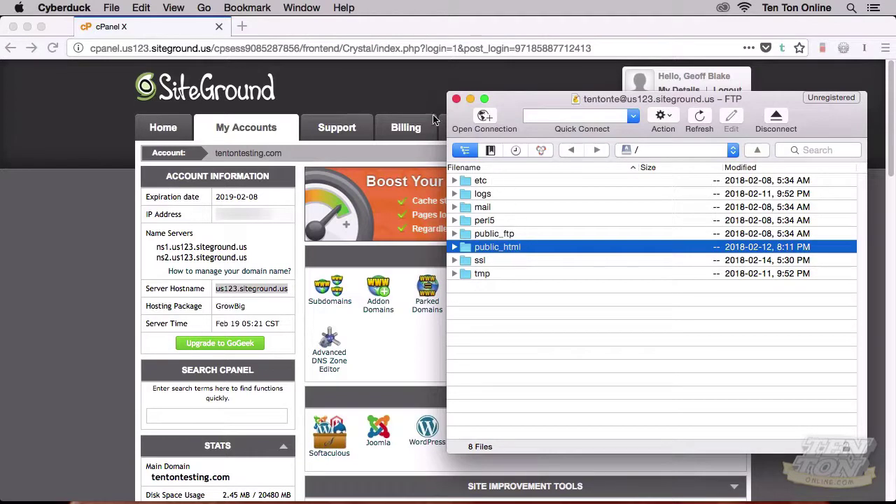
# Step: Load tentontesting.com in Firefox
pyautogui.click(413, 103)
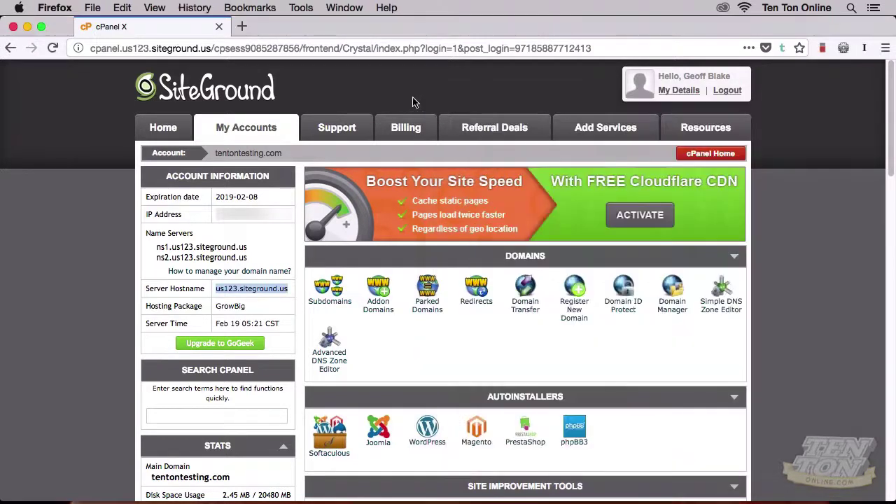
pyautogui.click(451, 46)
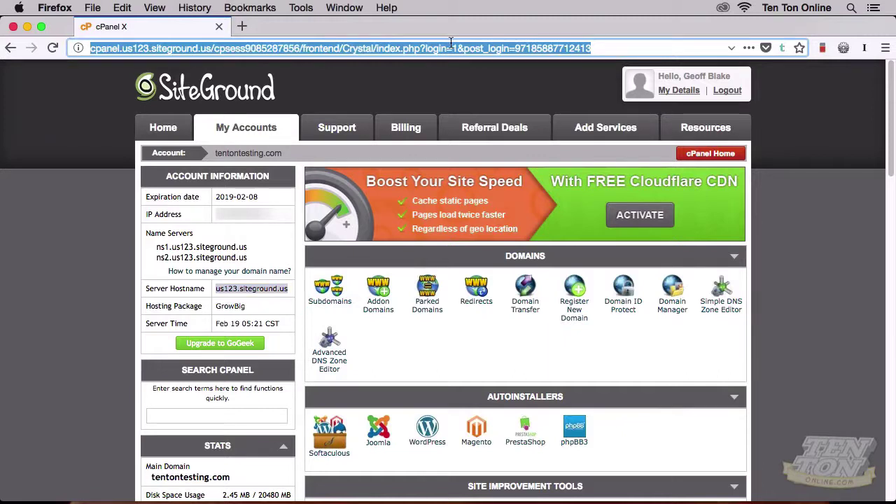
pyautogui.write('tentontesting')
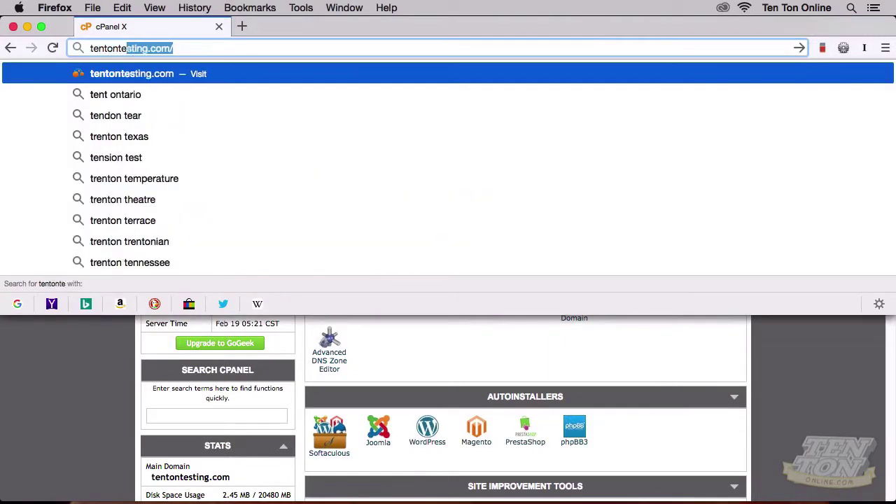
pyautogui.press('BackSpace')
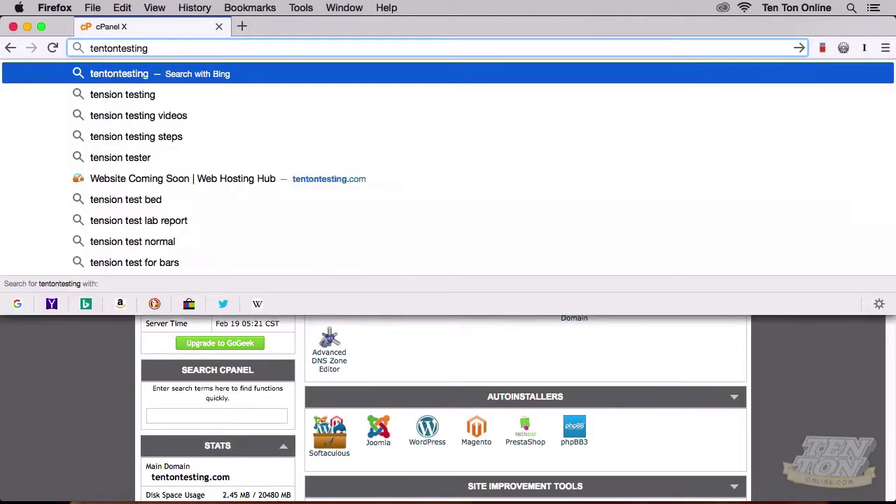
pyautogui.write('.com')
pyautogui.press('Return')
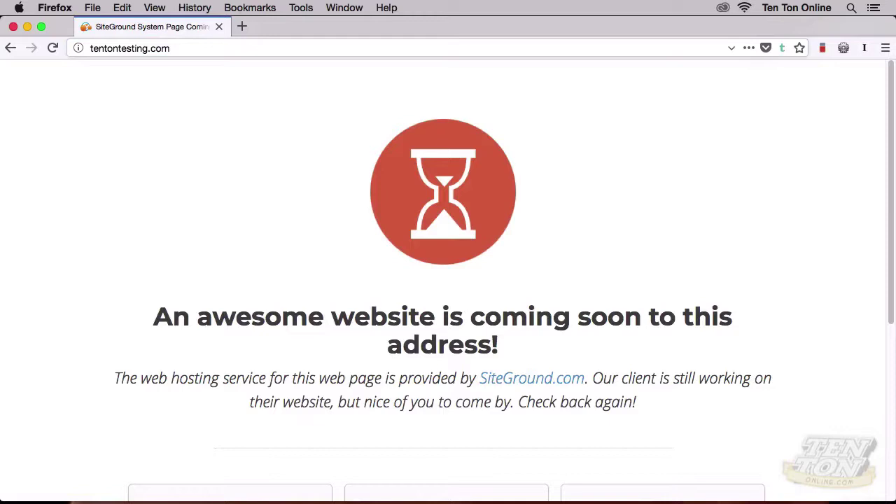
# Step: Scroll through the coming-soon page's hourglass and headline, then return to Cyberduck
pyautogui.click(299, 49)
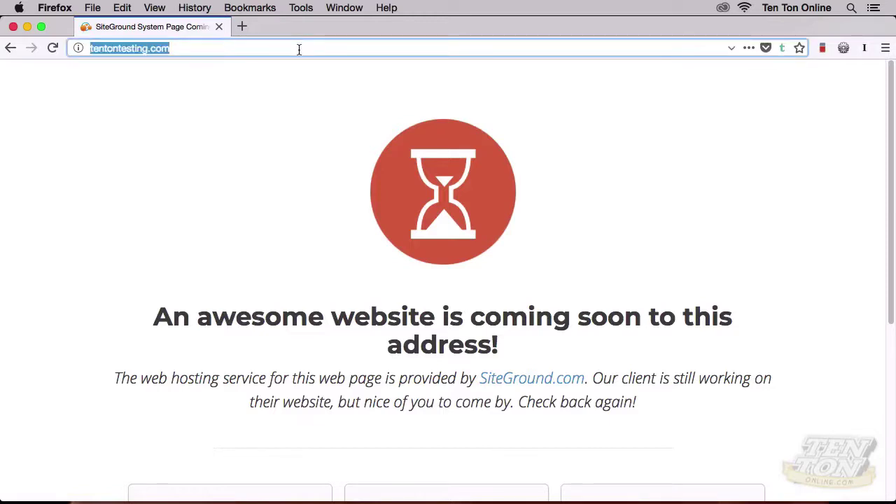
pyautogui.click(291, 124)
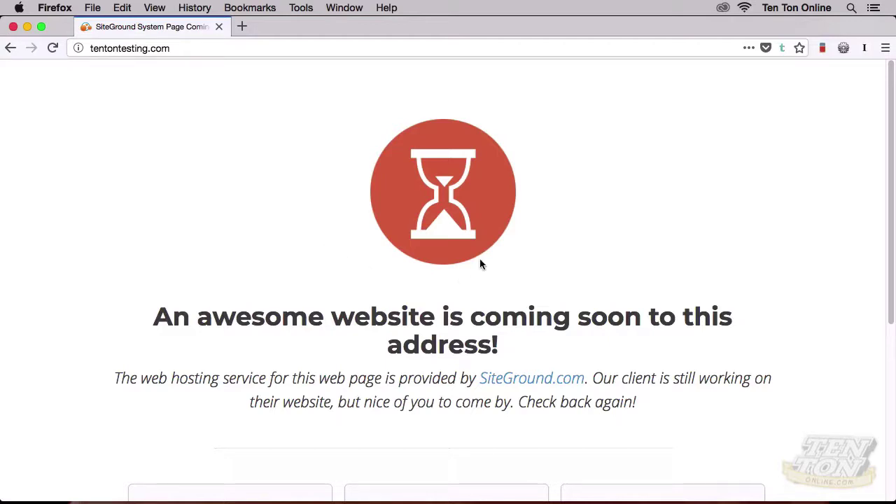
pyautogui.scroll(-5, 336, 230)
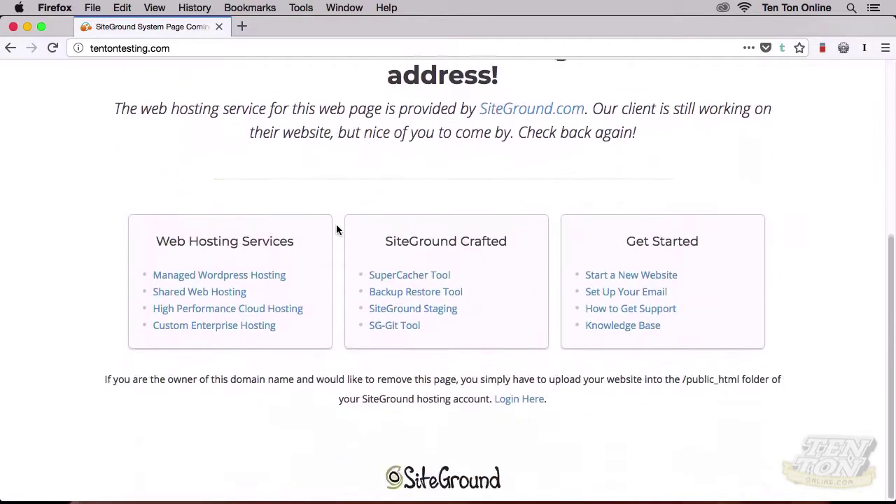
pyautogui.scroll(5, 336, 230)
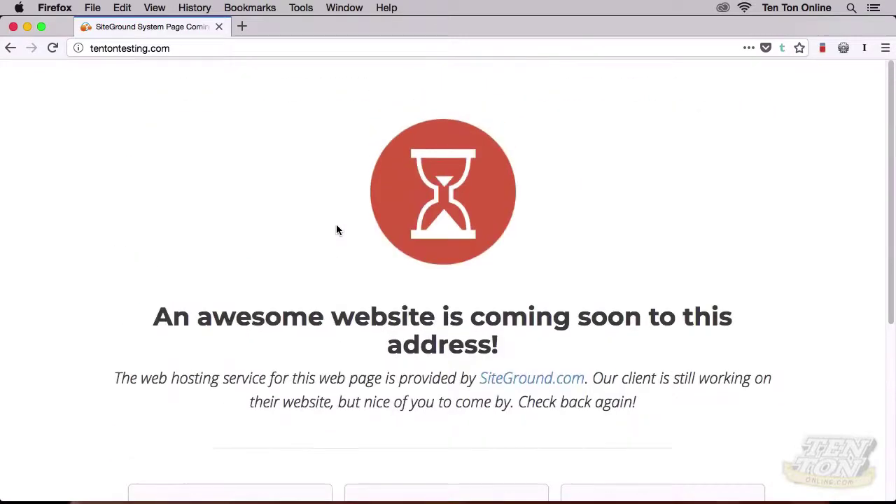
pyautogui.press('super+Tab')
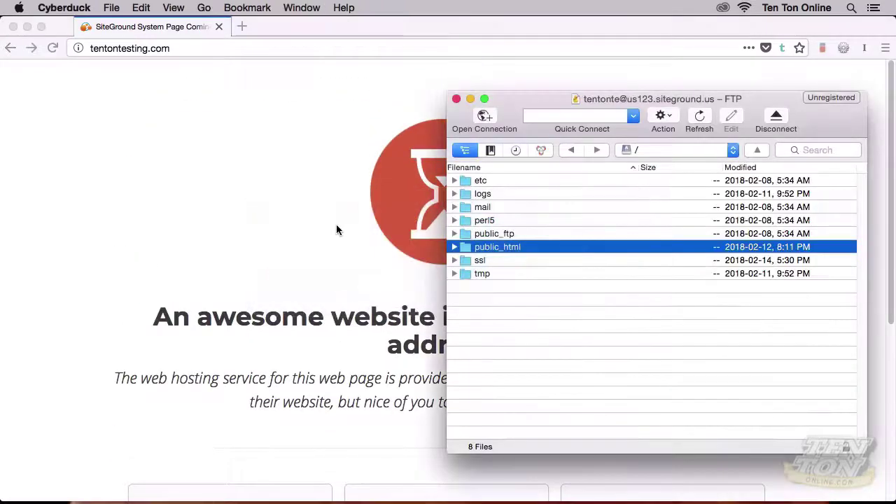
# Step: Open /public_html and select the default.htm file
pyautogui.doubleClick(465, 248)
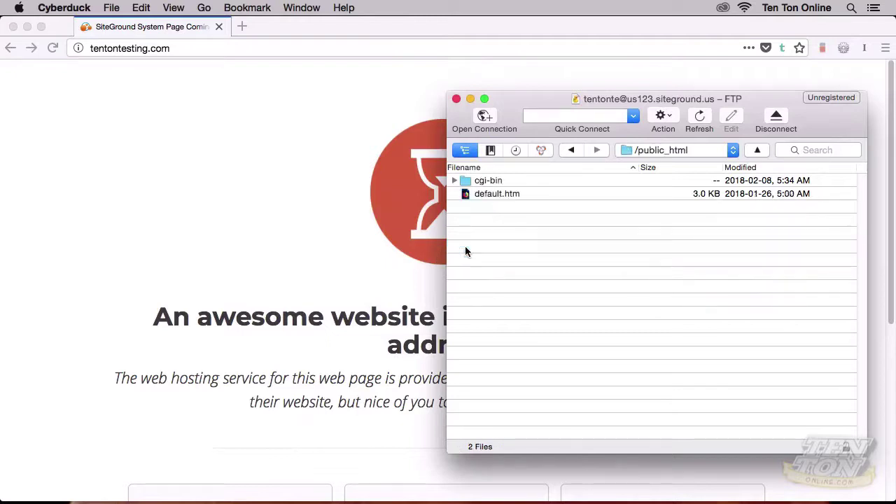
pyautogui.click(466, 197)
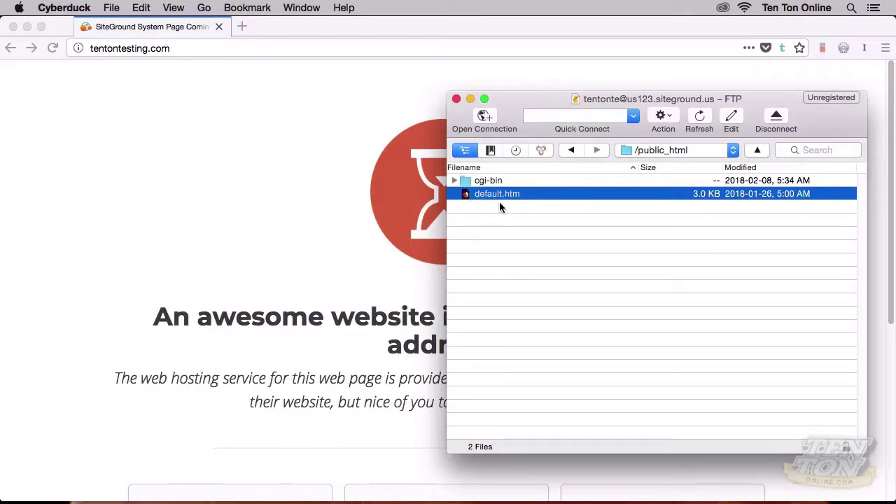
pyautogui.click(358, 228)
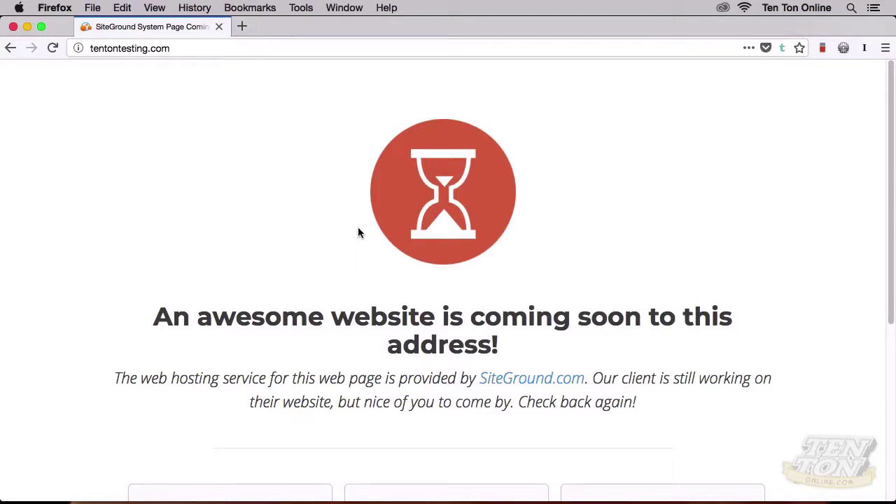
pyautogui.press('super+Tab')
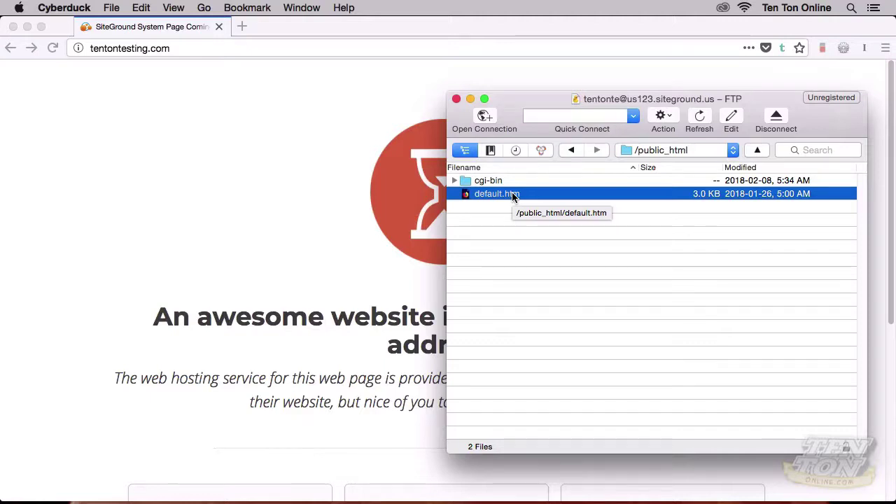
# Step: Drag default.htm onto the desktop, silencing the plain-FTP warning, and close the Transfers window
pyautogui.press('super+alt+h')
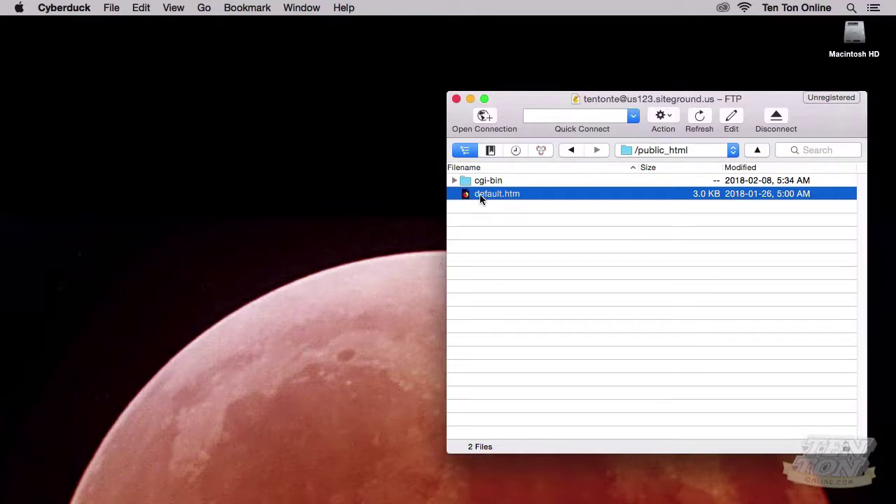
pyautogui.rightClick(479, 199)
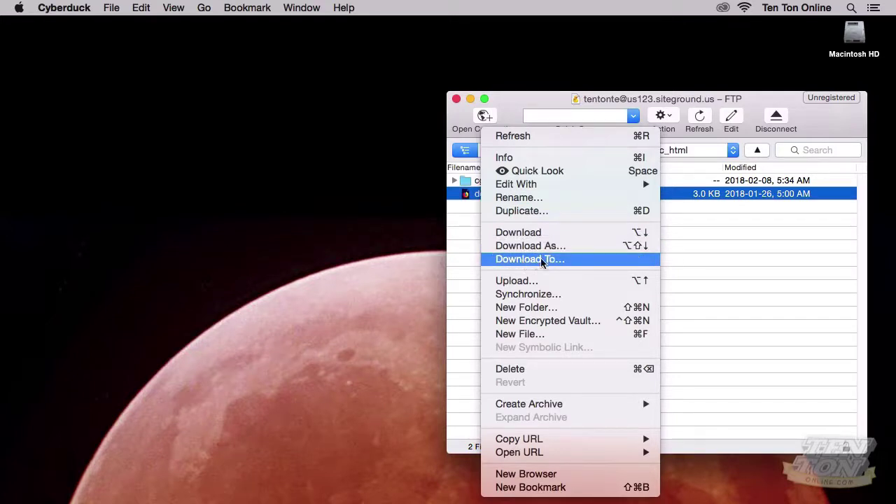
pyautogui.click(457, 232)
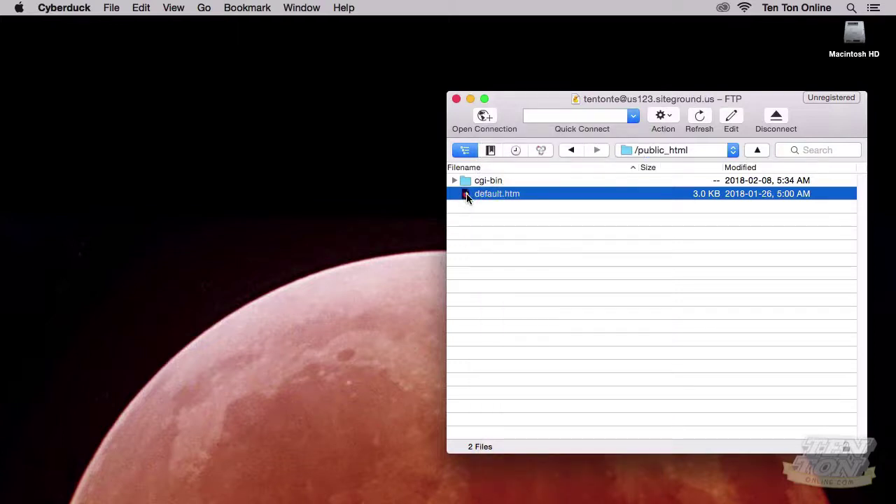
pyautogui.moveTo(461, 219); pyautogui.dragTo(383, 217)
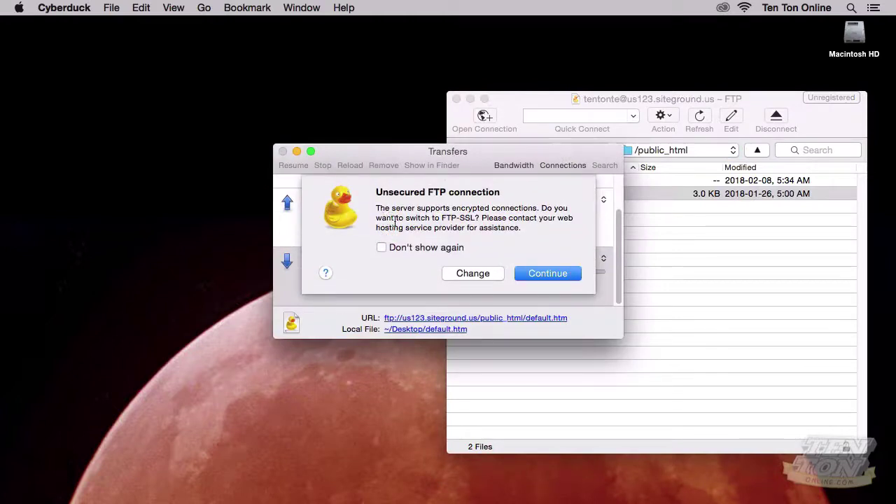
pyautogui.click(395, 249)
pyautogui.click(539, 273)
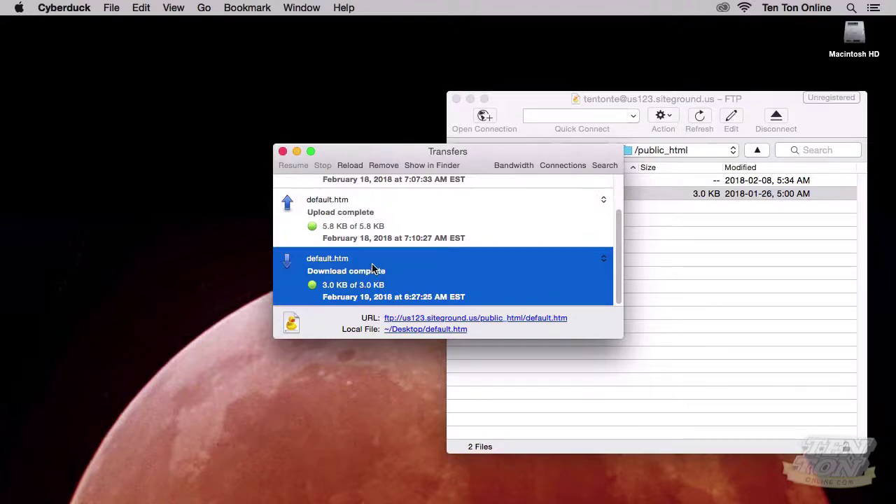
pyautogui.click(282, 151)
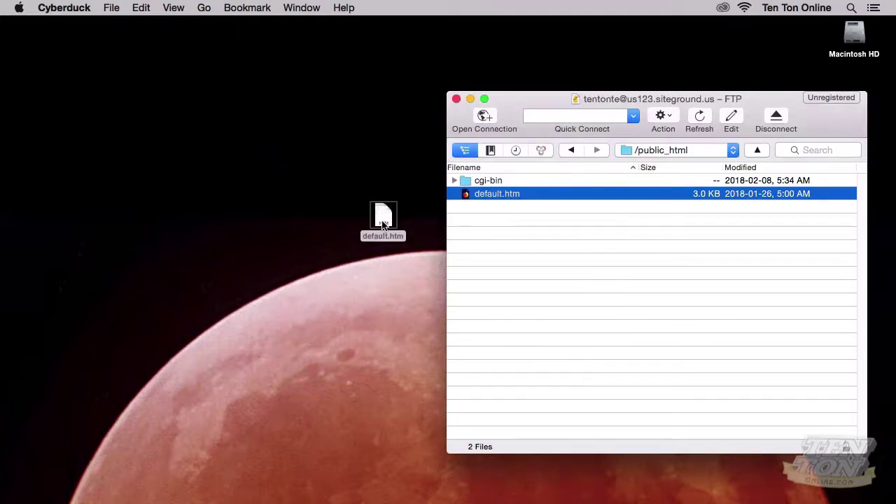
pyautogui.click(372, 223)
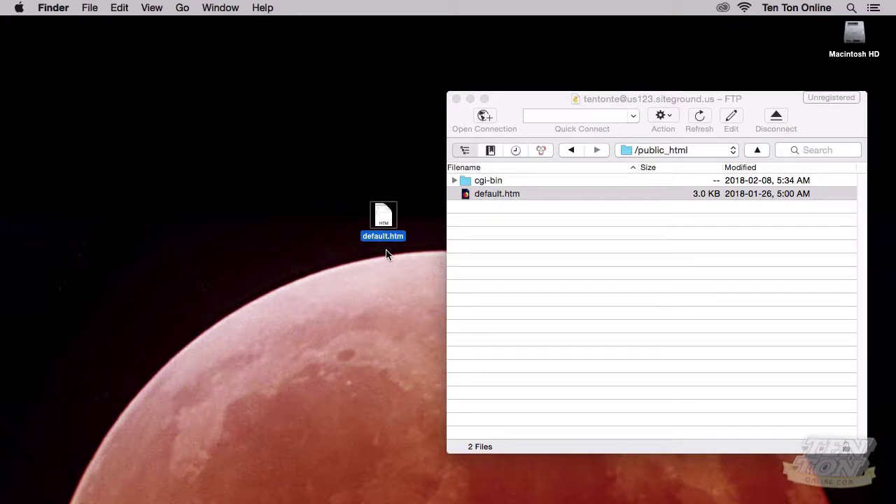
# Step: Switch from Finder to the Atom editor's empty untitled window
pyautogui.press('super+Tab')
pyautogui.press('super+Tab')
pyautogui.press('super+Tab')
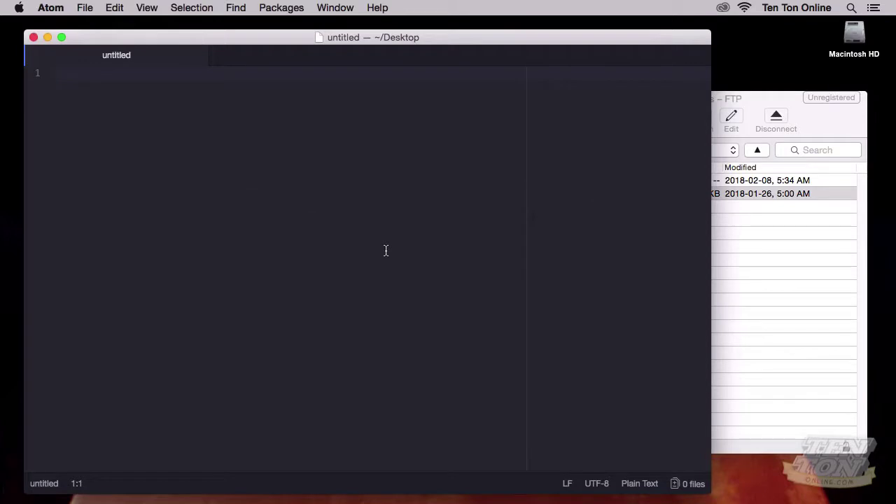
# Step: Open default.htm from the Desktop in Atom
pyautogui.press('super+o')
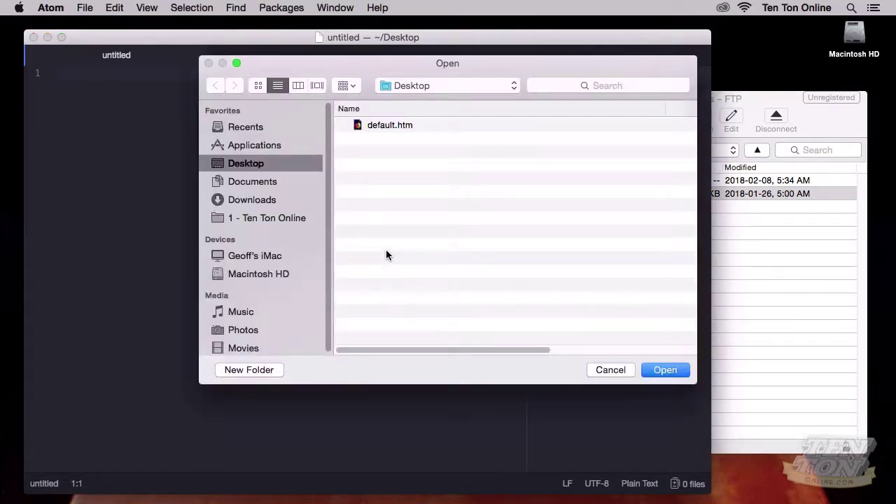
pyautogui.click(362, 131)
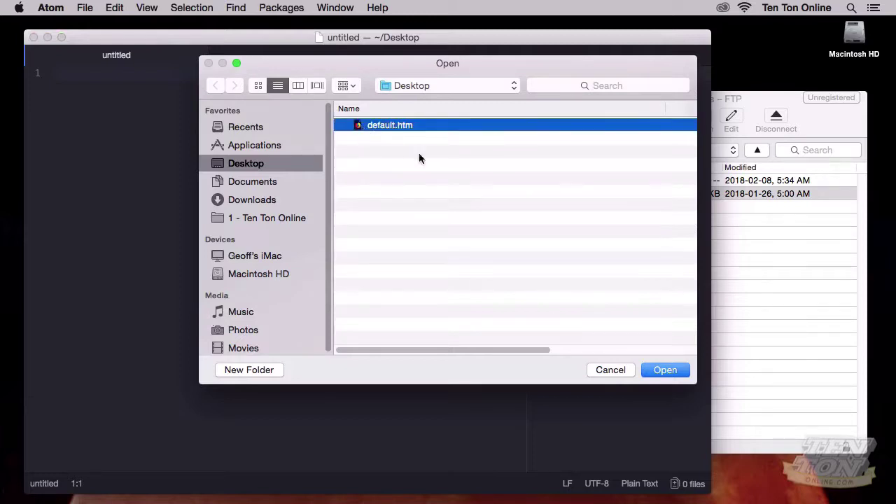
pyautogui.click(651, 370)
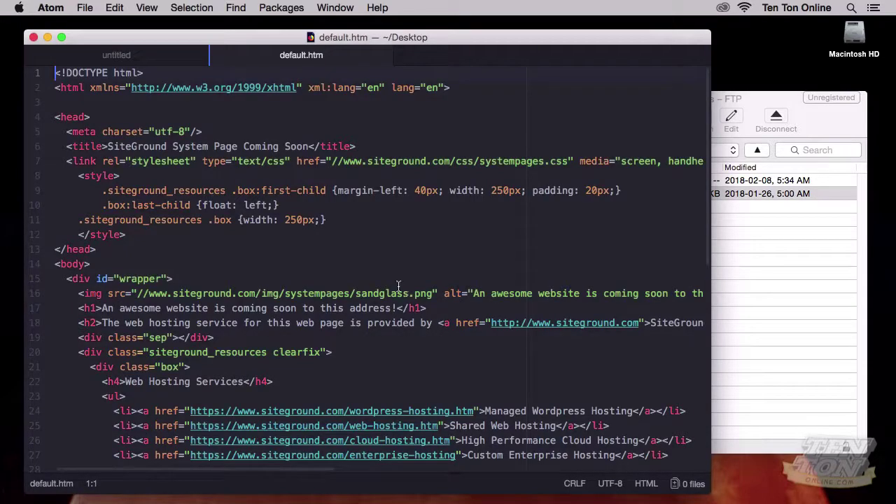
# Step: Look through the default.htm markup, from the style block down to the page content
pyautogui.moveTo(230, 175); pyautogui.dragTo(273, 311)
pyautogui.click(281, 274)
pyautogui.scroll(-4, 281, 273)
pyautogui.scroll(-8, 282, 273)
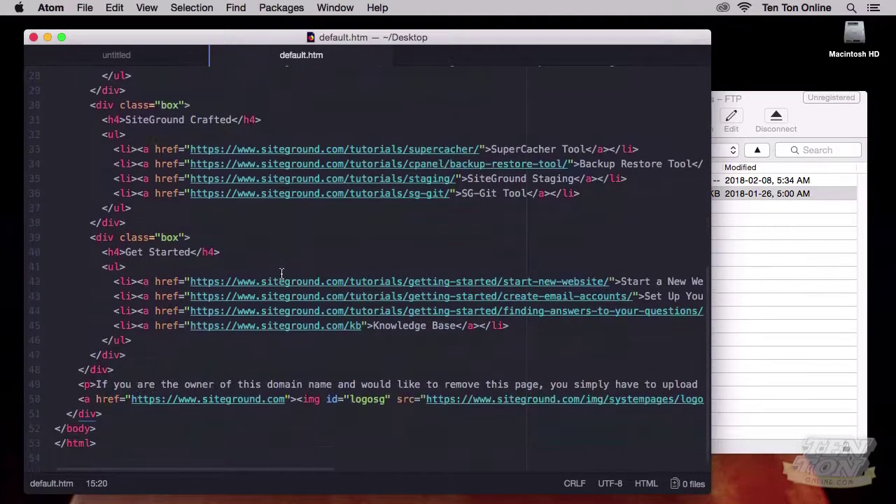
pyautogui.scroll(10, 281, 273)
pyautogui.scroll(-1, 281, 273)
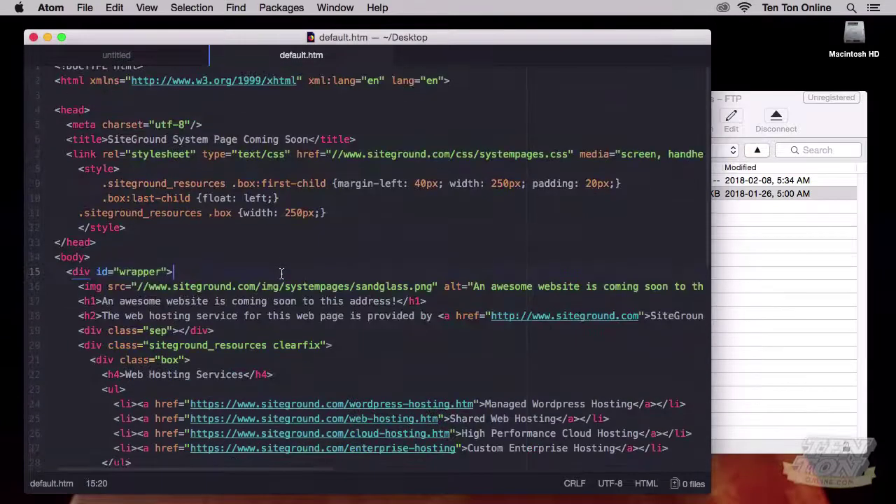
pyautogui.scroll(1, 281, 273)
pyautogui.moveTo(189, 146); pyautogui.dragTo(258, 308)
pyautogui.click(264, 267)
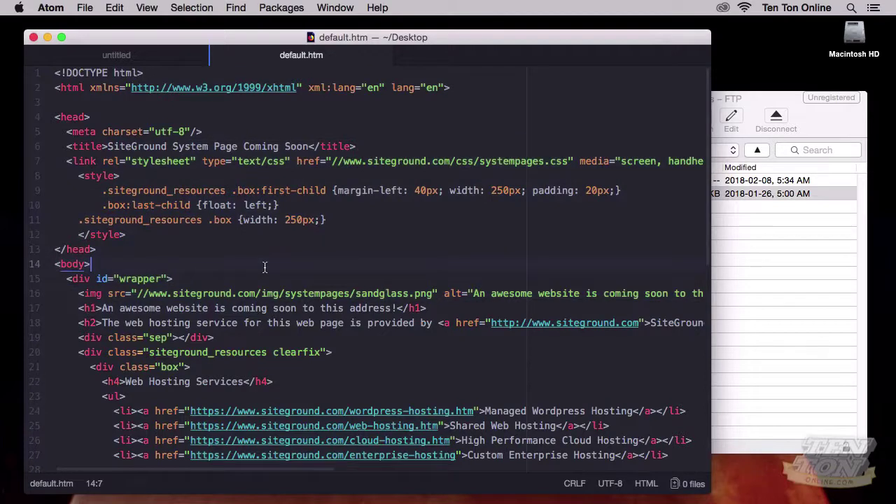
# Step: Select the h1 text 'An awesome website is coming soon to this address!' on line 17
pyautogui.scroll(-1, 265, 267)
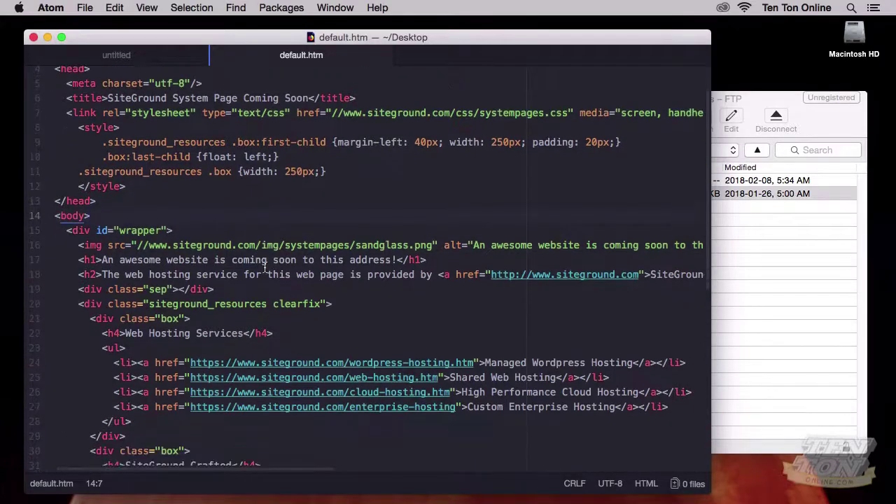
pyautogui.scroll(-1, 265, 267)
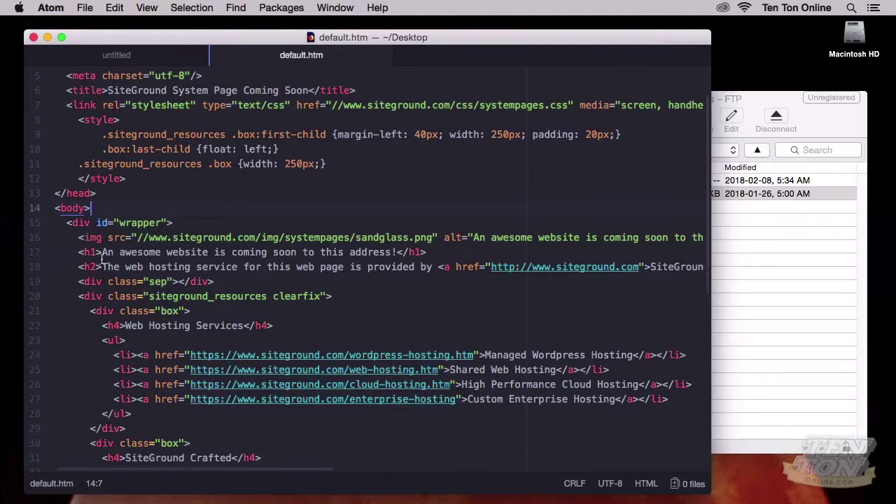
pyautogui.moveTo(101, 253); pyautogui.dragTo(399, 253)
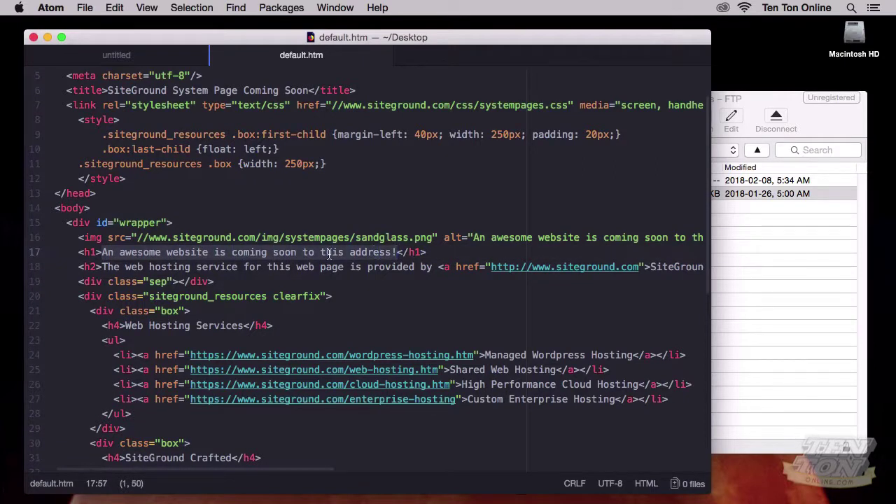
# Step: Compare with the live page's current heading in Firefox, then return to the code
pyautogui.press('super+Tab')
pyautogui.press('super+Tab')
pyautogui.press('super+Tab')
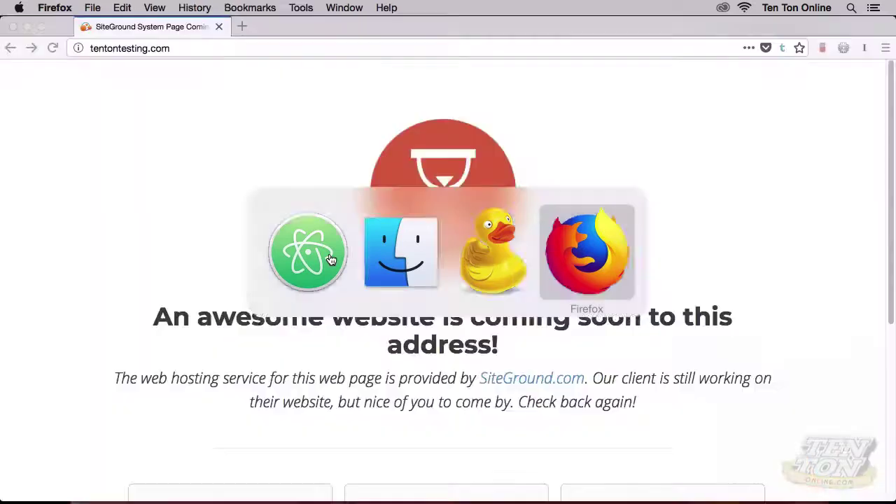
pyautogui.moveTo(160, 319); pyautogui.dragTo(495, 343)
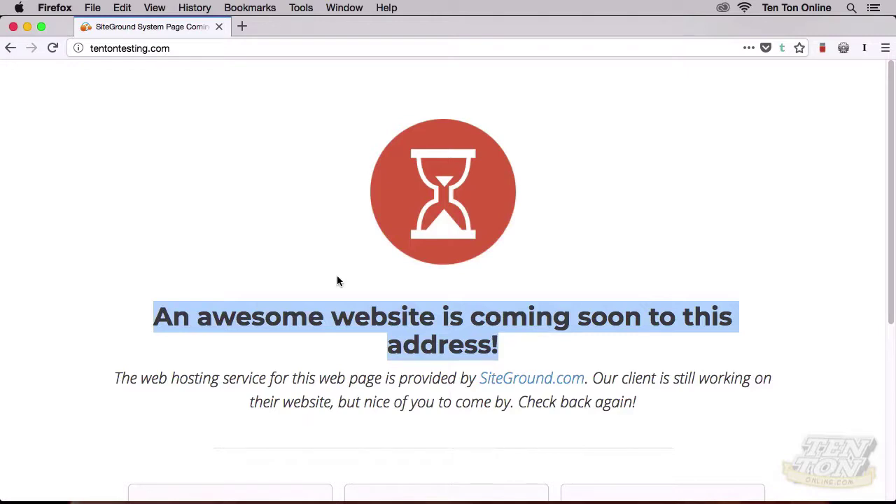
pyautogui.press('super+Tab')
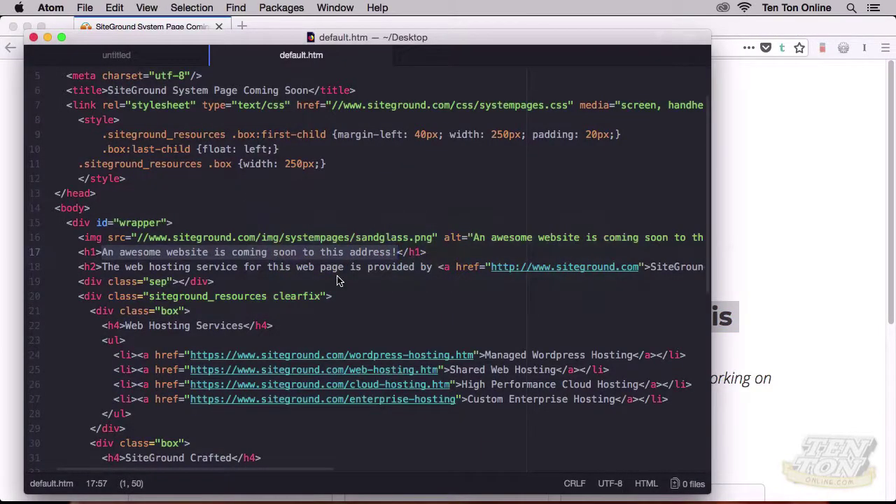
pyautogui.click(267, 254)
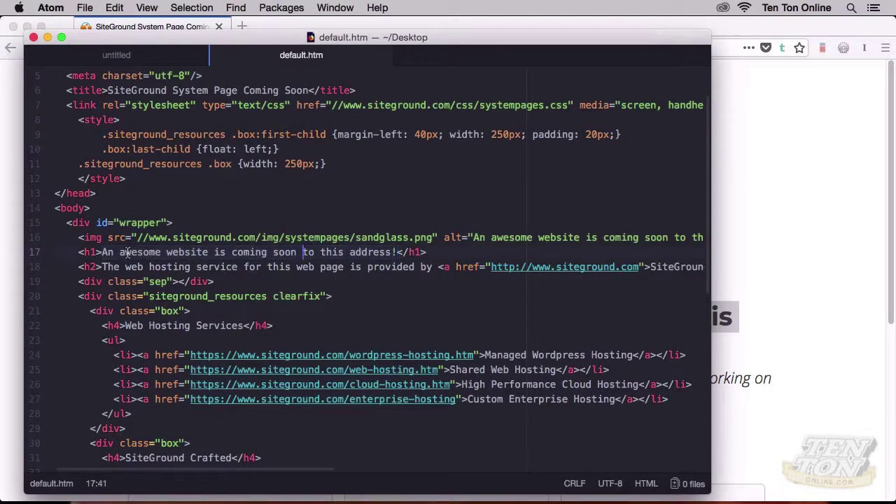
# Step: Replace the h1 text with 'Would ya give me a sec, I'm working on it!!!' and save default.htm
pyautogui.moveTo(105, 252); pyautogui.dragTo(396, 253)
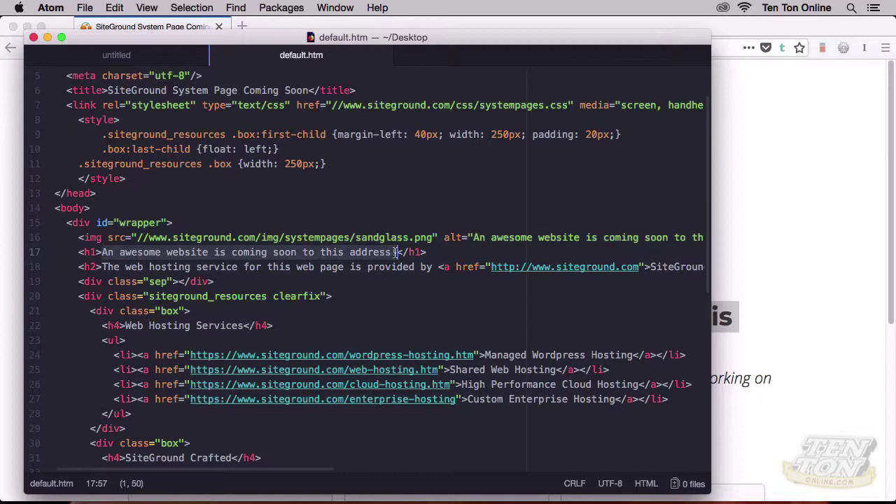
pyautogui.write('Would ya give me a ')
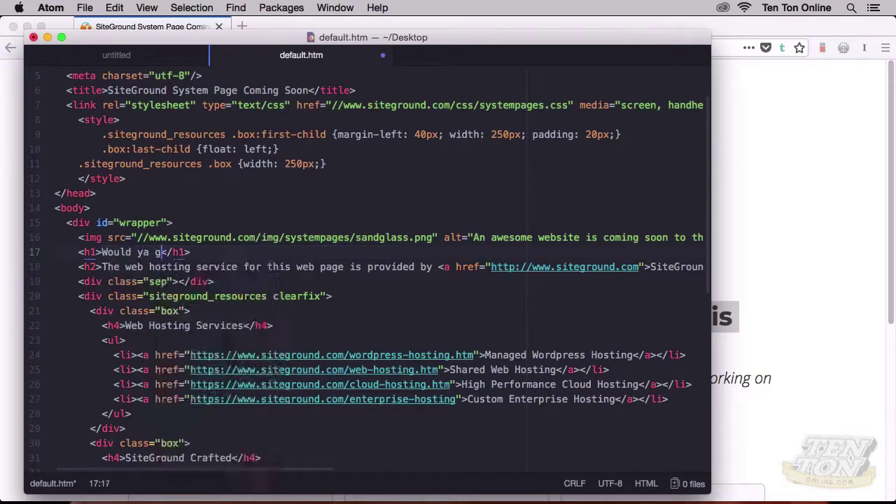
pyautogui.write("sec, I'm working on it!!!")
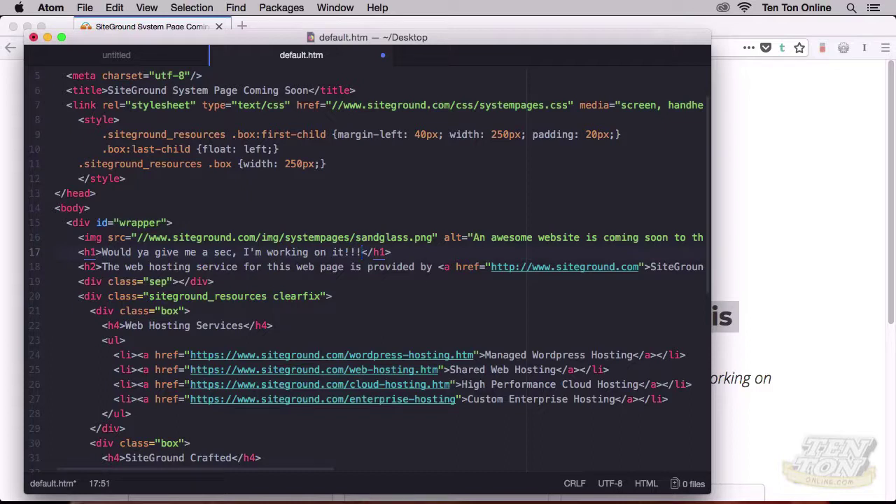
pyautogui.press('super+s')
pyautogui.press('super+Tab')
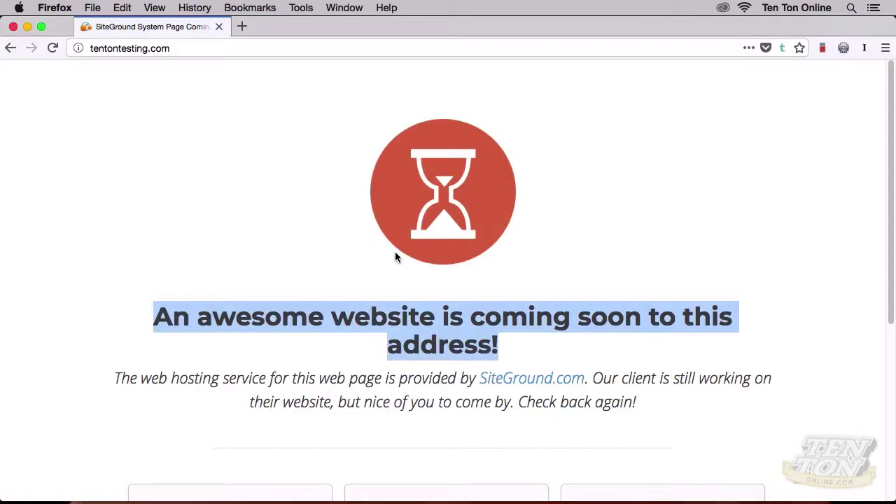
# Step: Drag the edited default.htm from the desktop into Cyberduck's public_html folder
pyautogui.press('super+h')
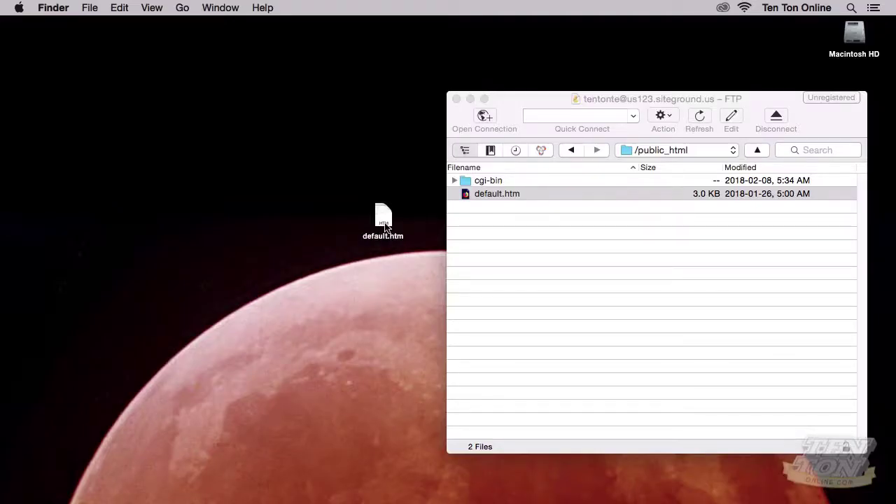
pyautogui.click(385, 222)
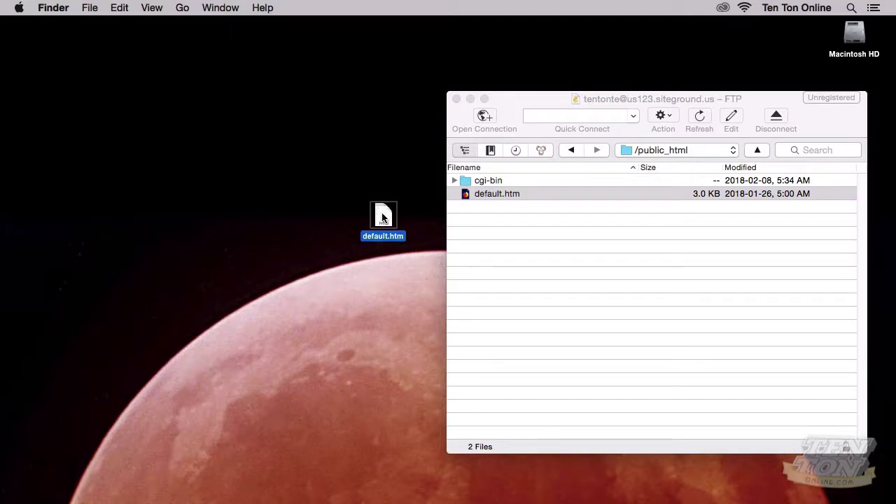
pyautogui.moveTo(383, 218); pyautogui.dragTo(491, 245)
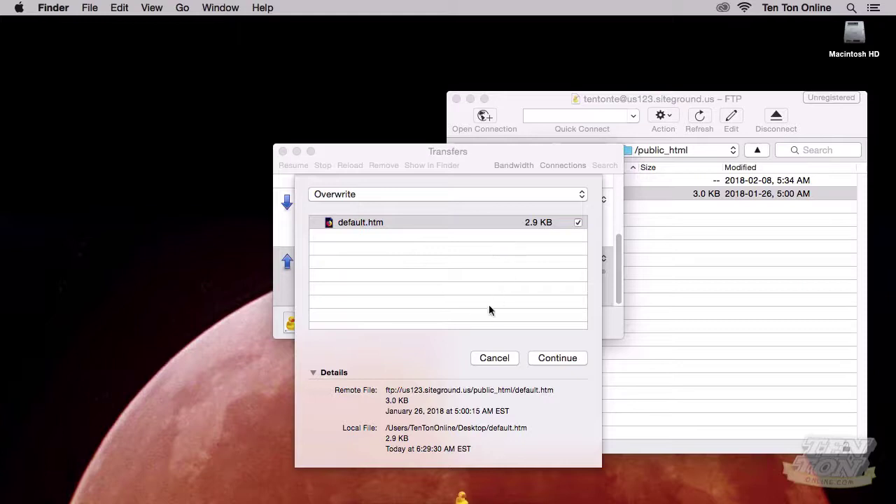
# Step: Keep Overwrite for the existing file, continue the upload, and close Transfers
pyautogui.click(437, 346)
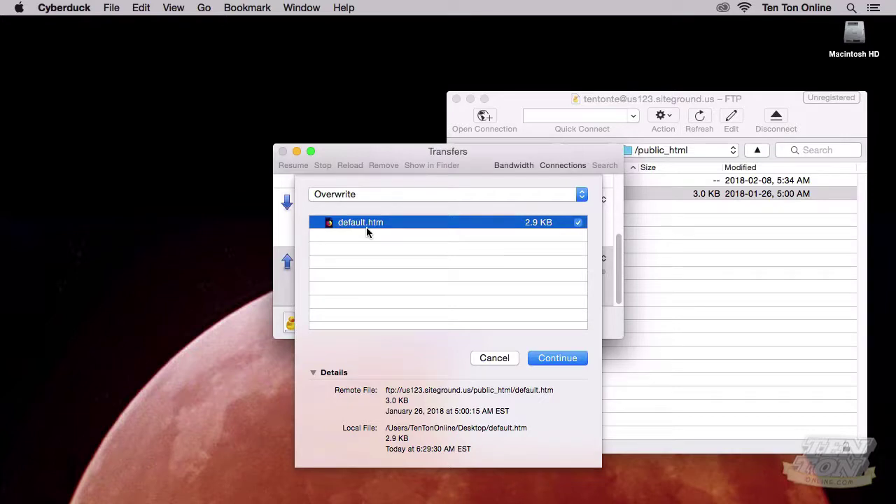
pyautogui.click(369, 199)
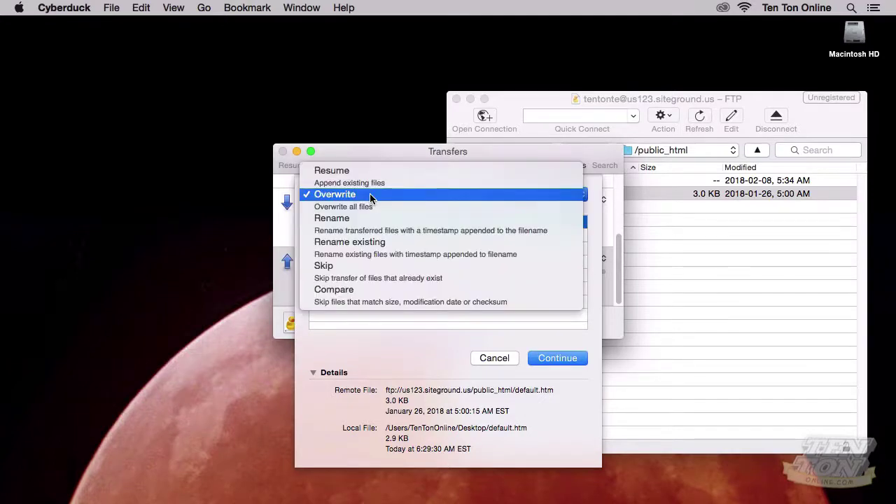
pyautogui.click(369, 197)
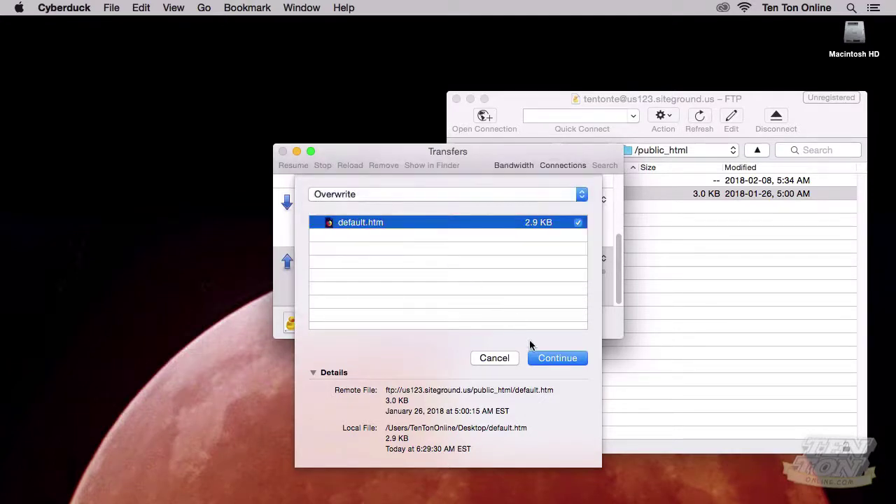
pyautogui.click(553, 357)
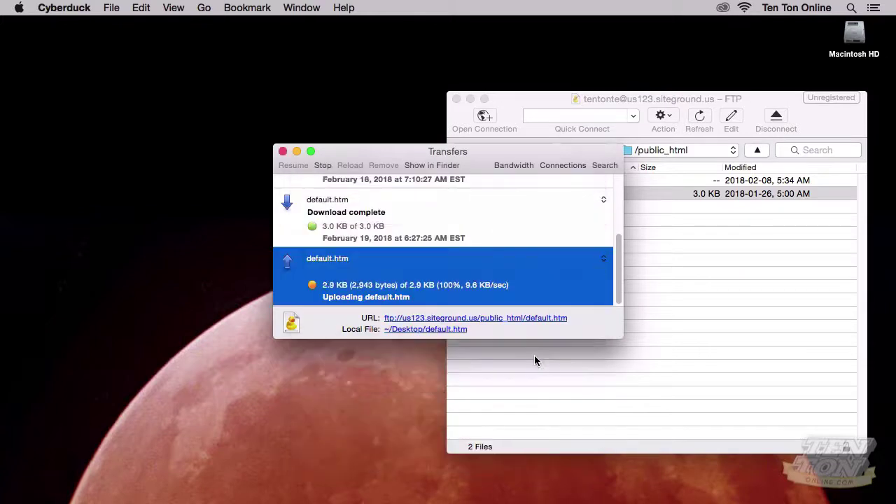
pyautogui.click(282, 152)
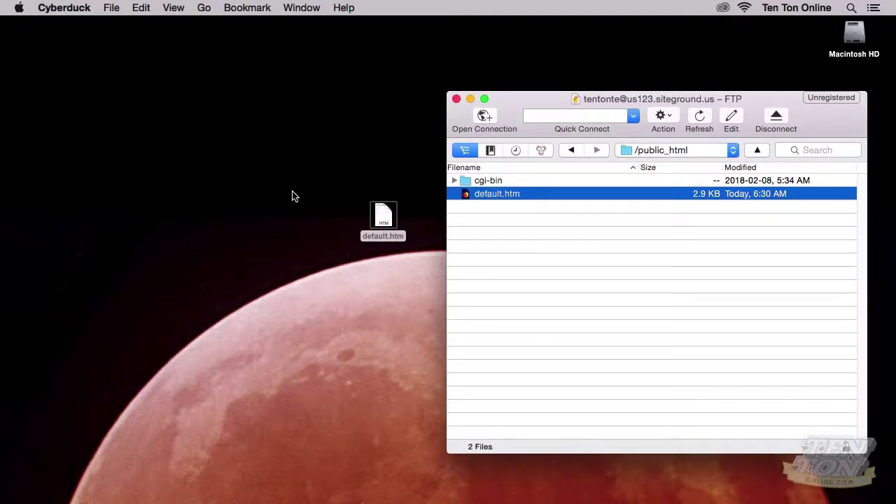
pyautogui.press('super+Tab')
pyautogui.press('super+Tab')
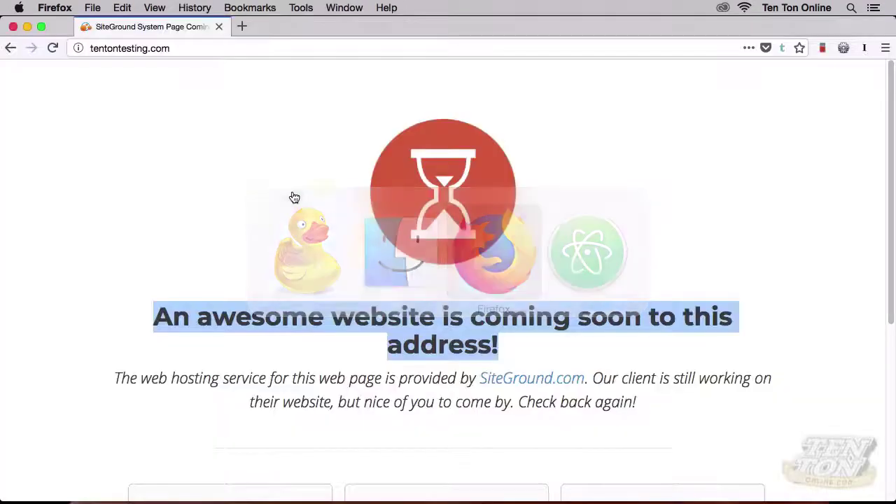
# Step: Reload tentontesting.com to confirm the new heading appears, then hide Firefox
pyautogui.click(293, 196)
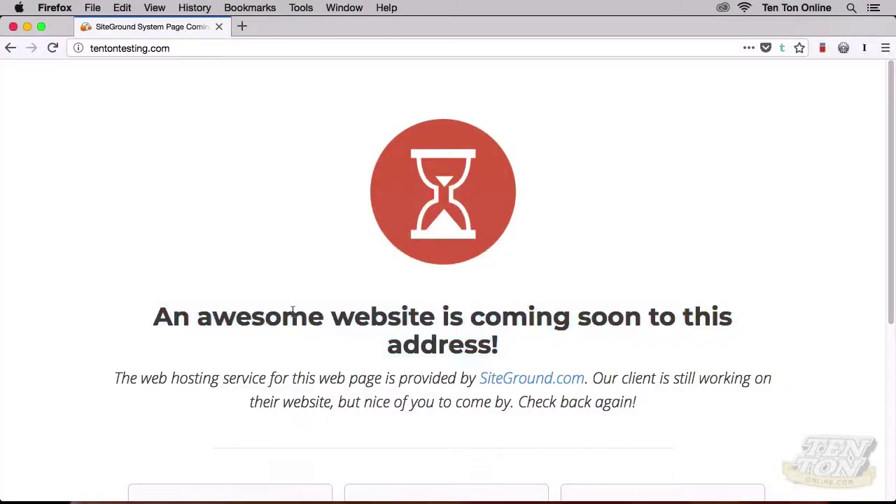
pyautogui.click(55, 48)
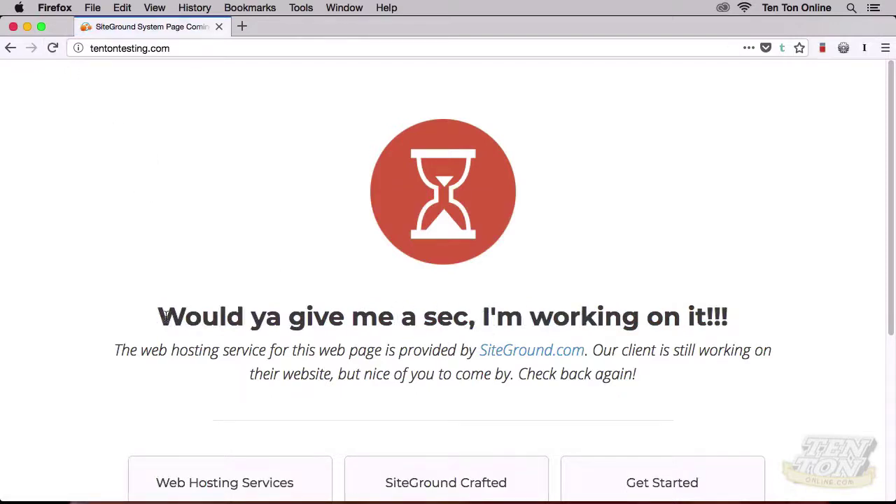
pyautogui.moveTo(161, 315); pyautogui.dragTo(725, 322)
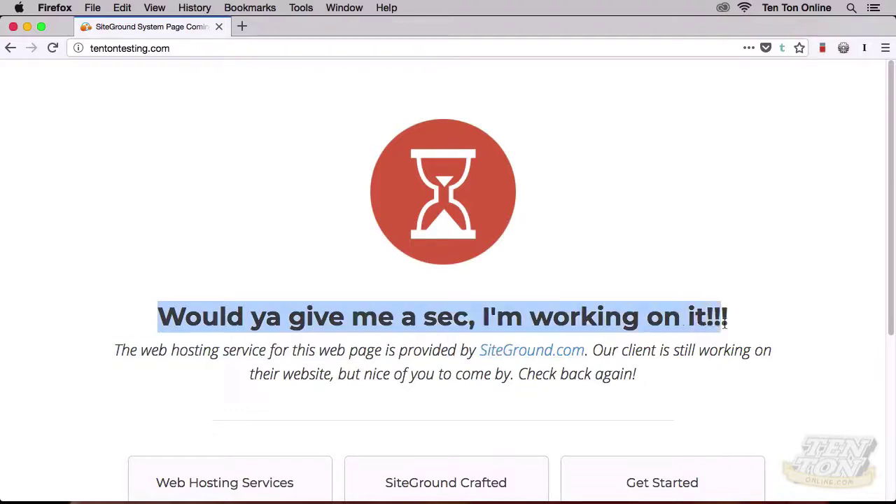
pyautogui.click(637, 254)
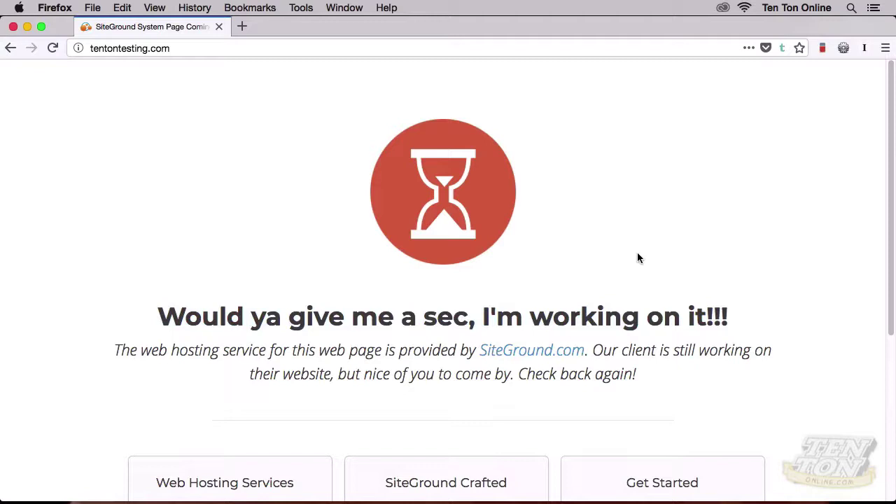
pyautogui.press('super+h')
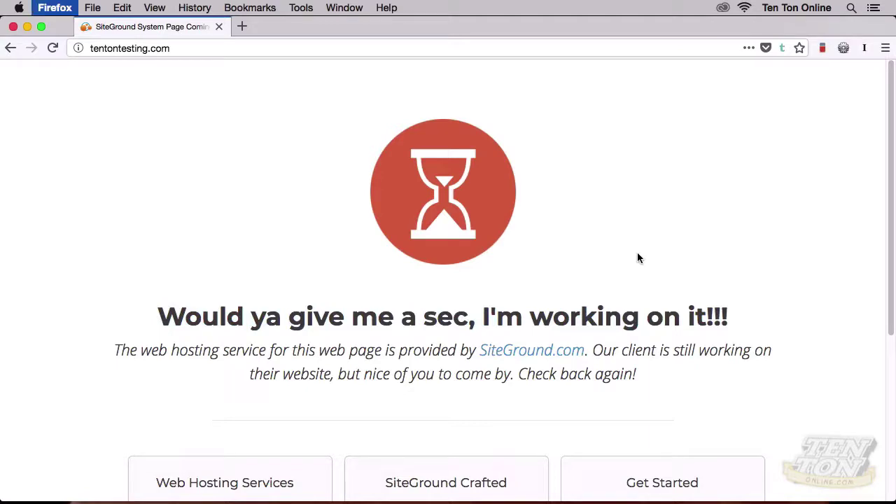